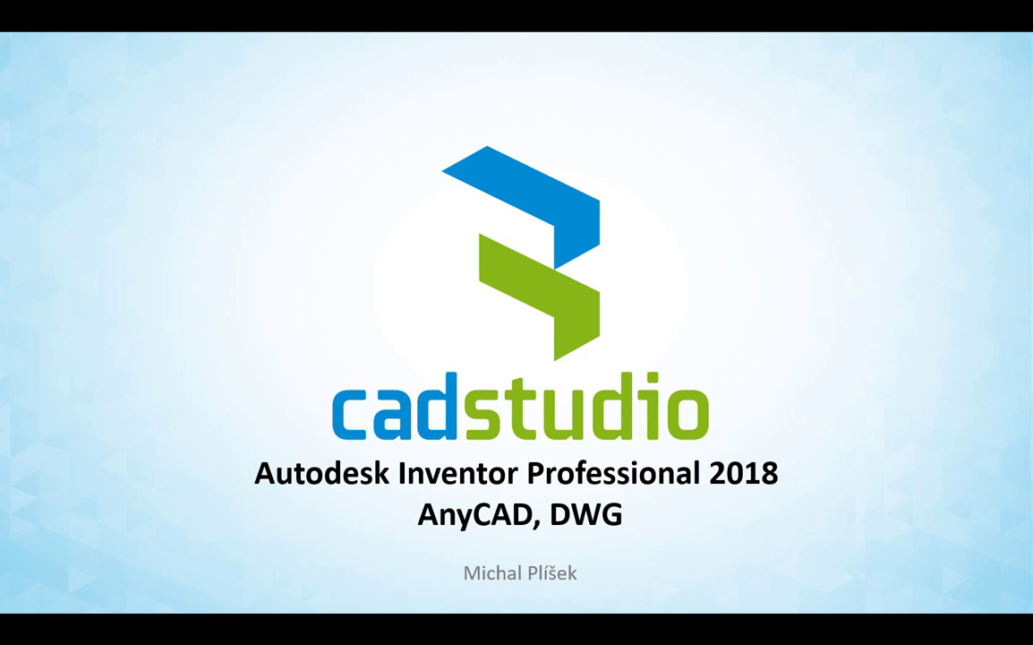
Step: Bring up the Windows task switcher from the running title-slide show
key("alt+Tab")
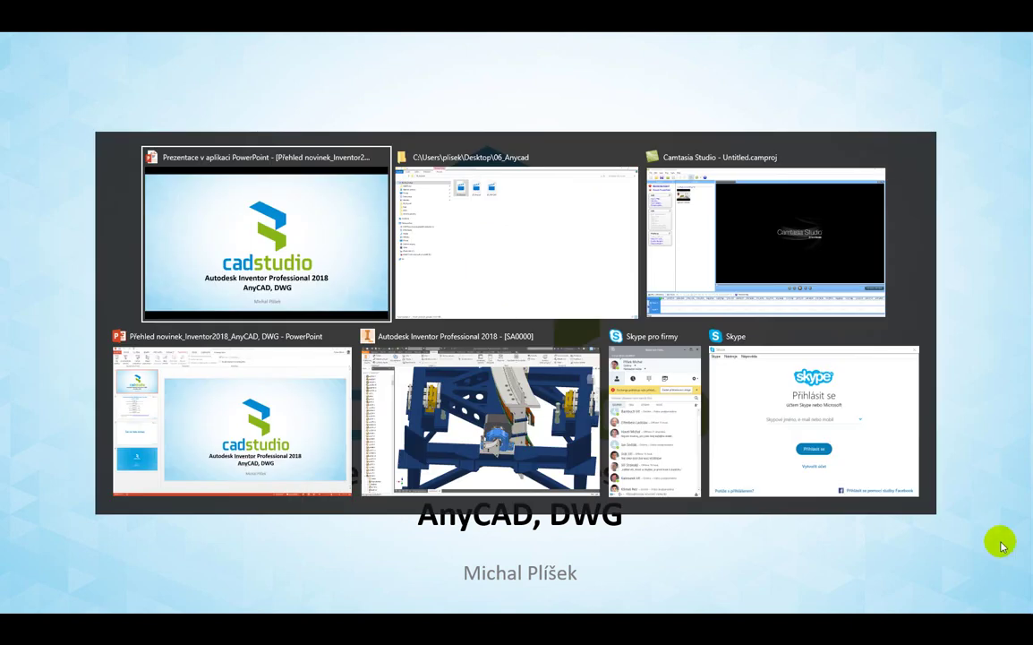
Step: Play the 01_Anycad video from the 06_Anycad folder, where the tail lift is orbited to an isometric view
left_click(511, 276)
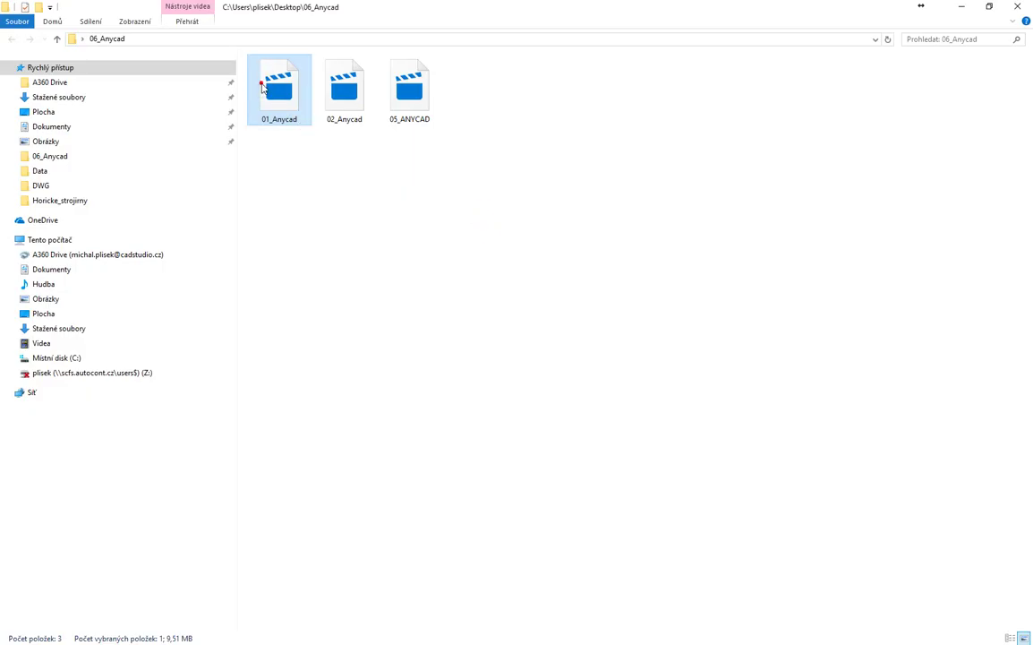
double_click(261, 83)
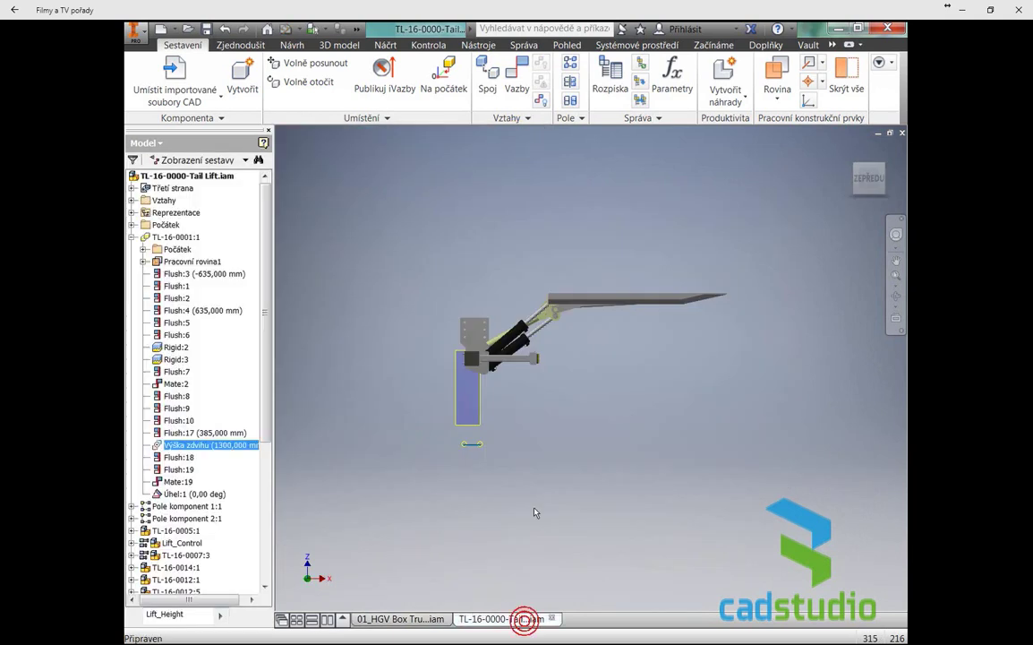
middle_click_drag(517, 309, 577, 342, "shift")
key("Escape")
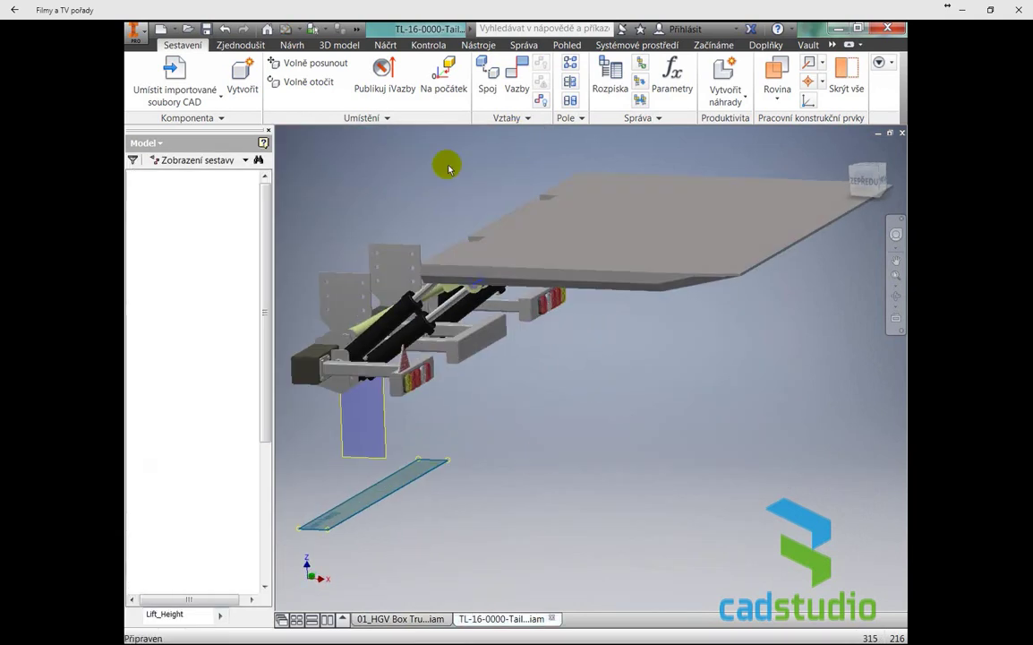
Step: Run a collision check of the lift plate against the whole tail lift and close the 18-collision report
left_click(421, 46)
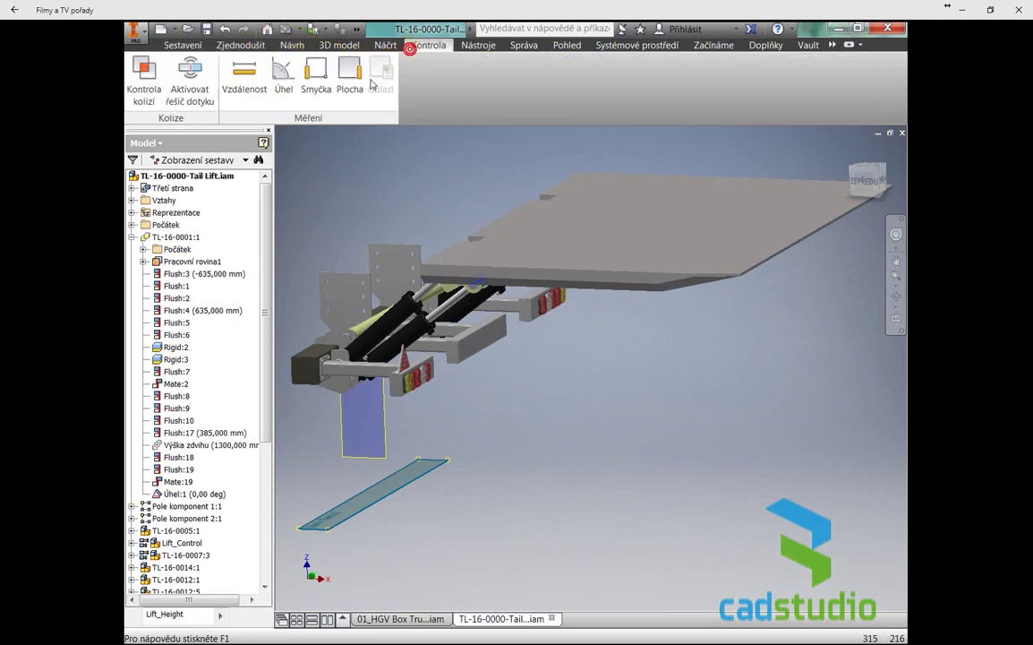
left_click(143, 71)
left_click(527, 242)
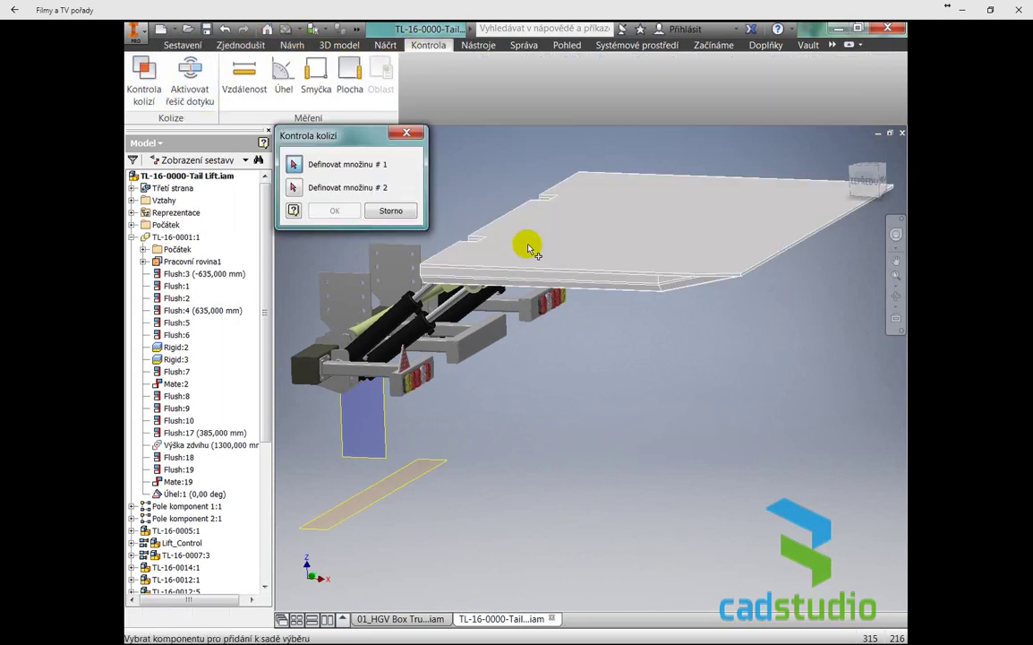
scroll(530, 243, "down", 3)
scroll(540, 315, "down", 3)
key("F6")
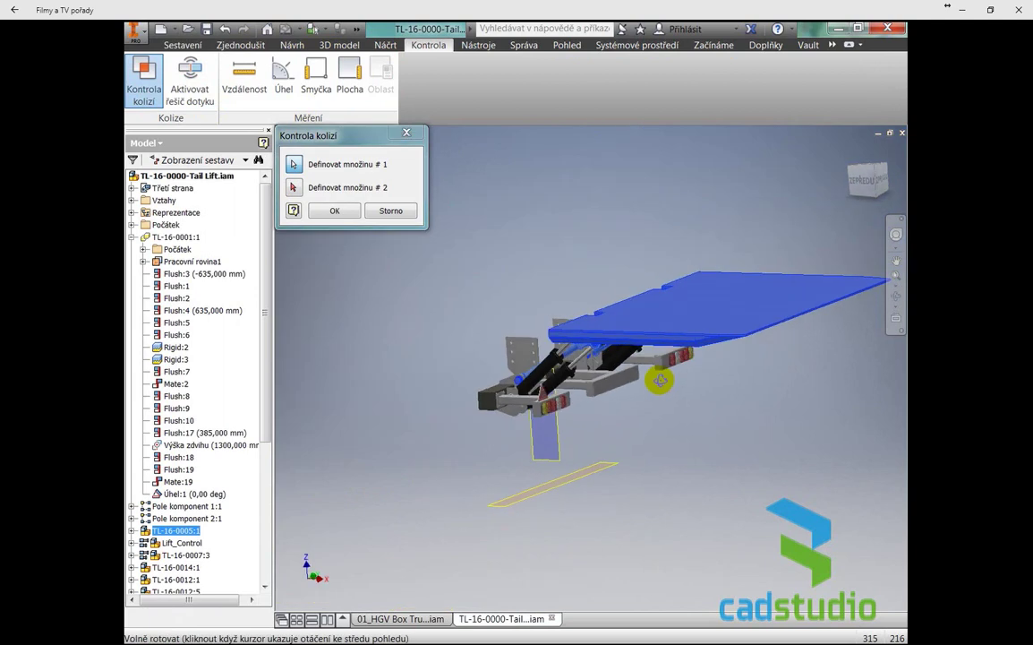
left_click(343, 210)
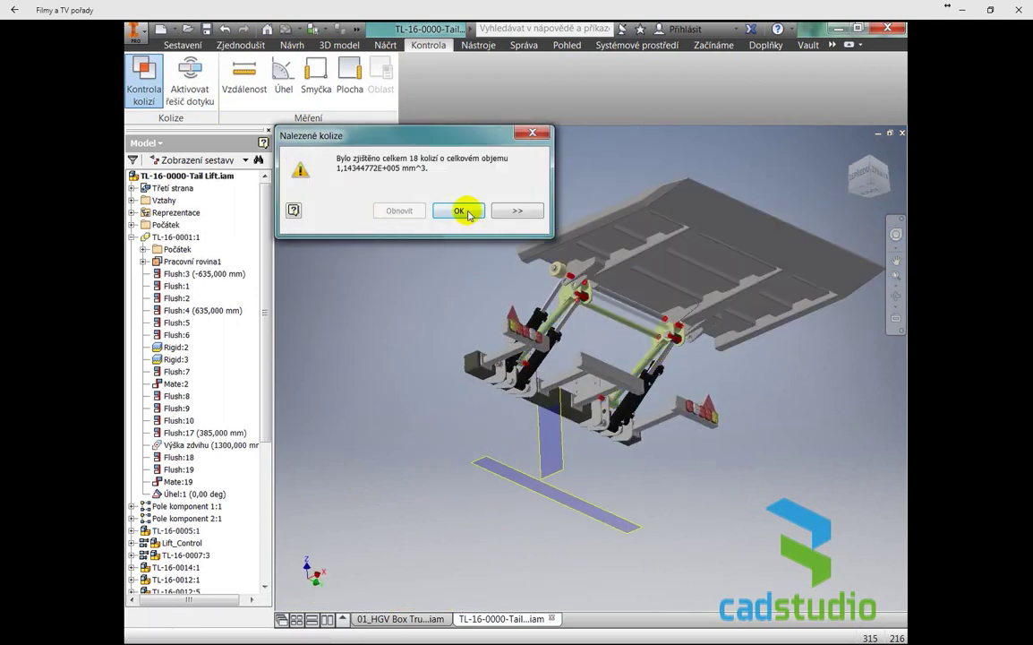
left_click(461, 210)
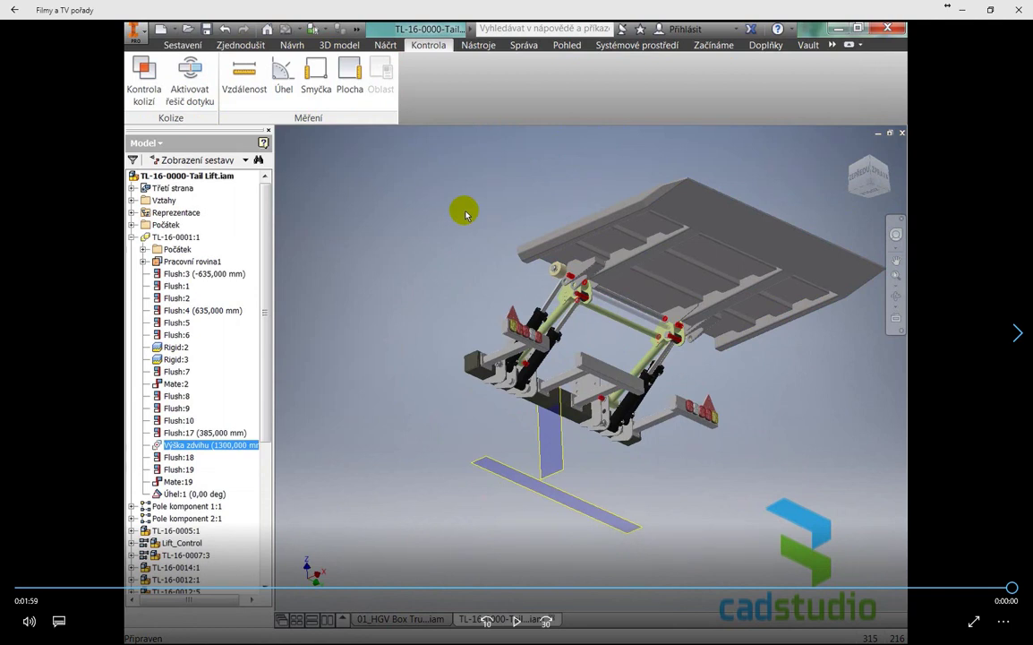
Step: Switch back to the 06_Anycad folder, play the 02_Anycad video, then call up the window list
key("alt+Tab")
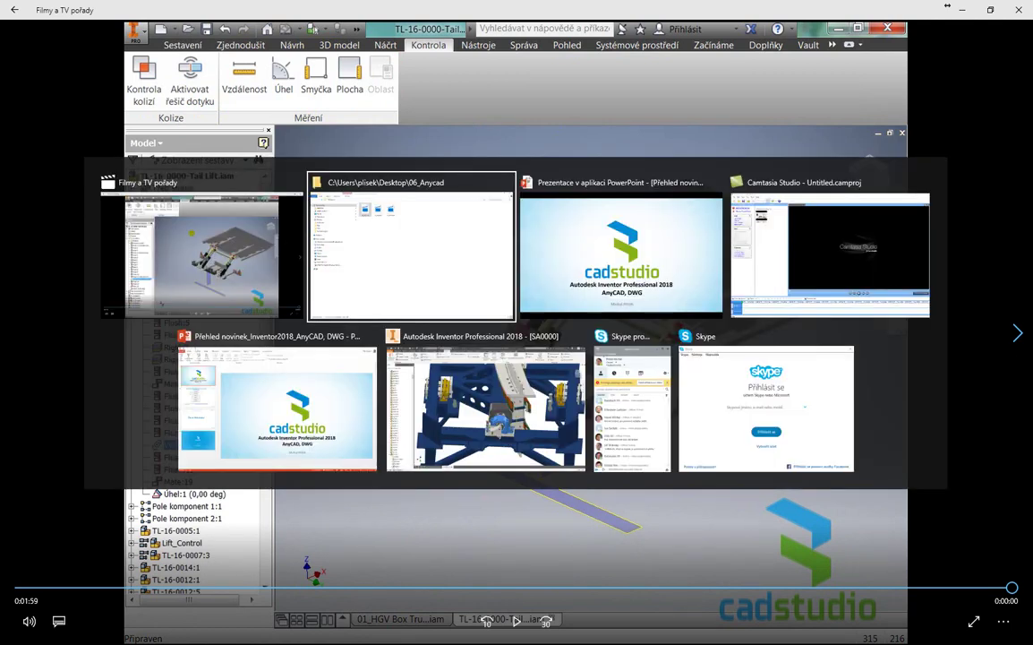
left_click(401, 230)
left_click(346, 101)
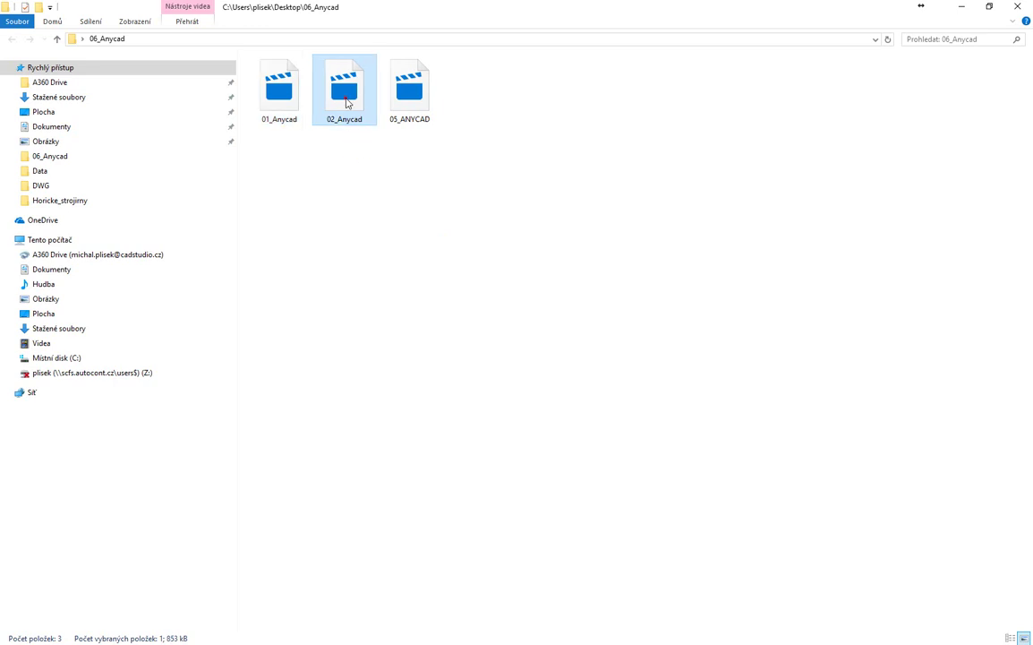
double_click(346, 101)
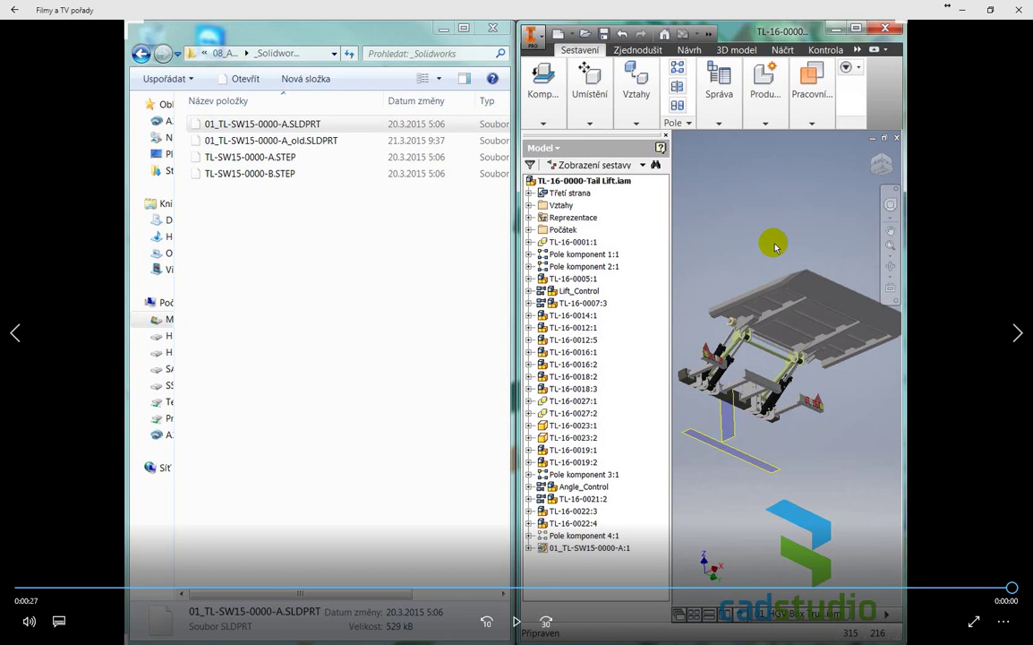
key("alt+Tab")
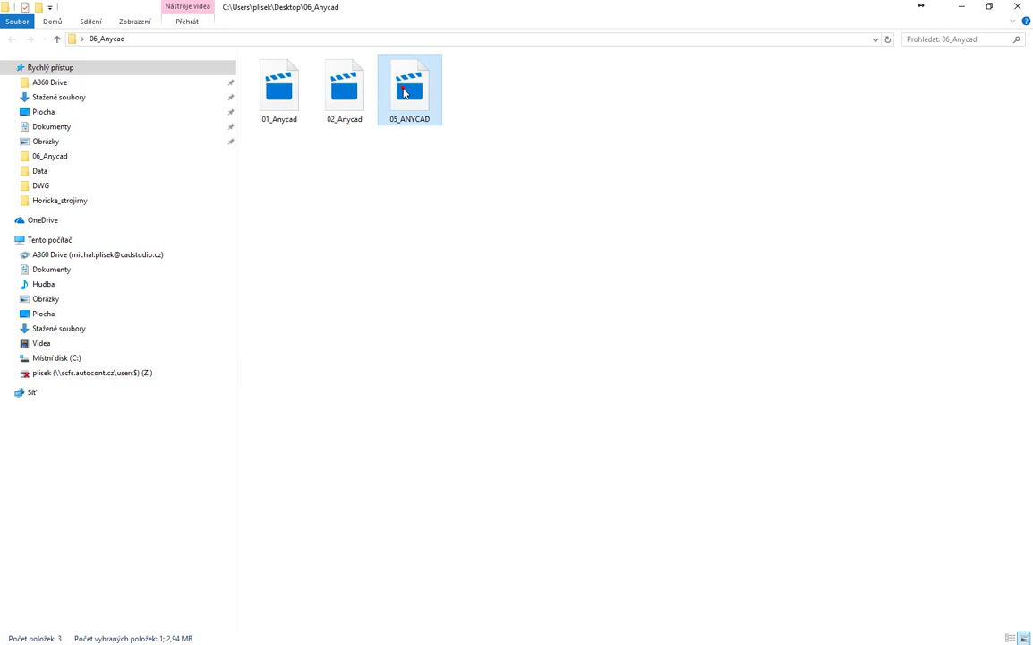
Step: Play the 05_ANYCAD video from the Explorer window
double_click(403, 93)
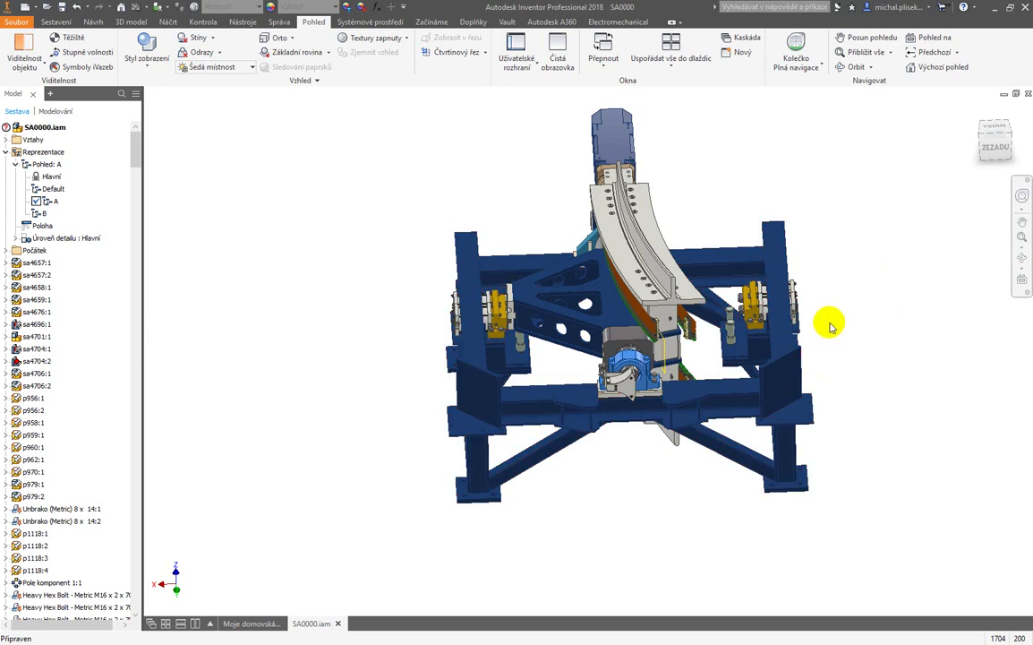
Step: Switch selection to parts, locate the picked part in the tree, and open the A4519 subassembly alone
scroll(830, 327, "up", 3)
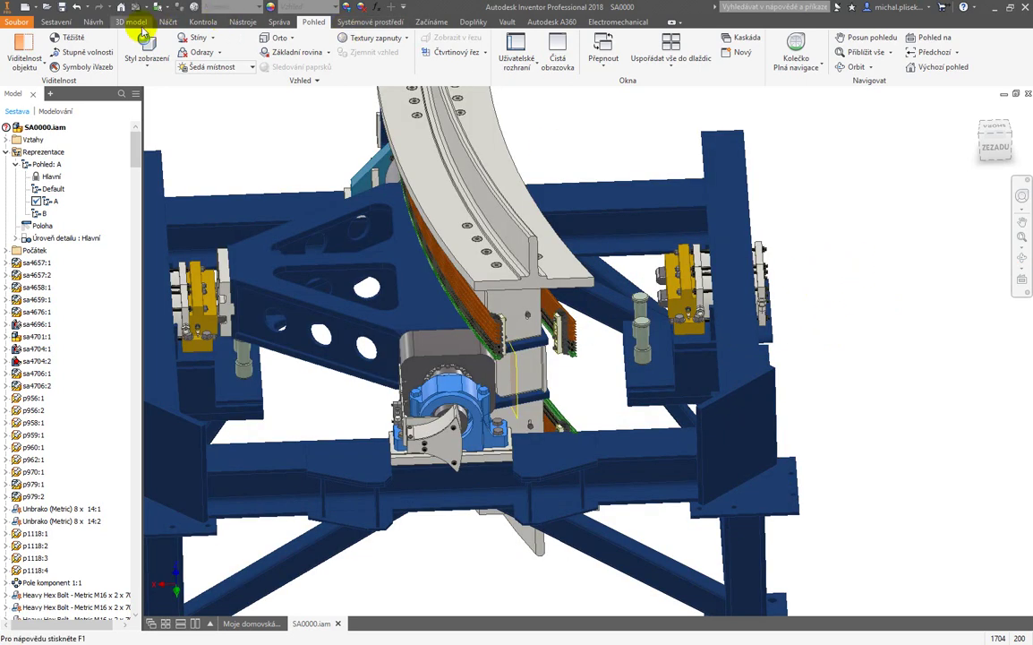
left_click(161, 7)
left_click(170, 31)
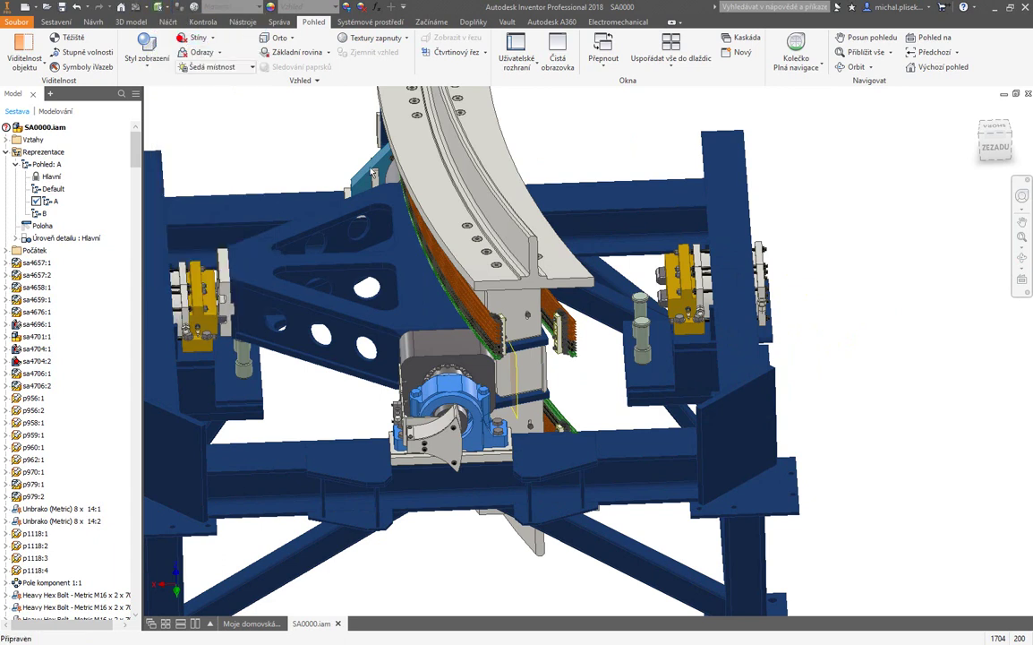
right_click(421, 443)
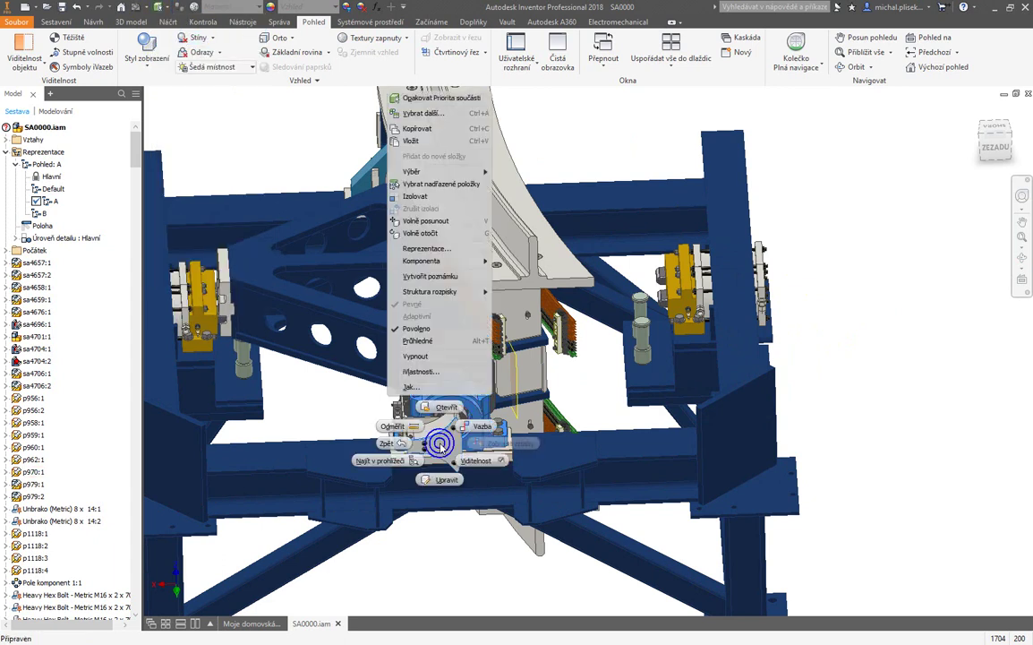
left_click(381, 460)
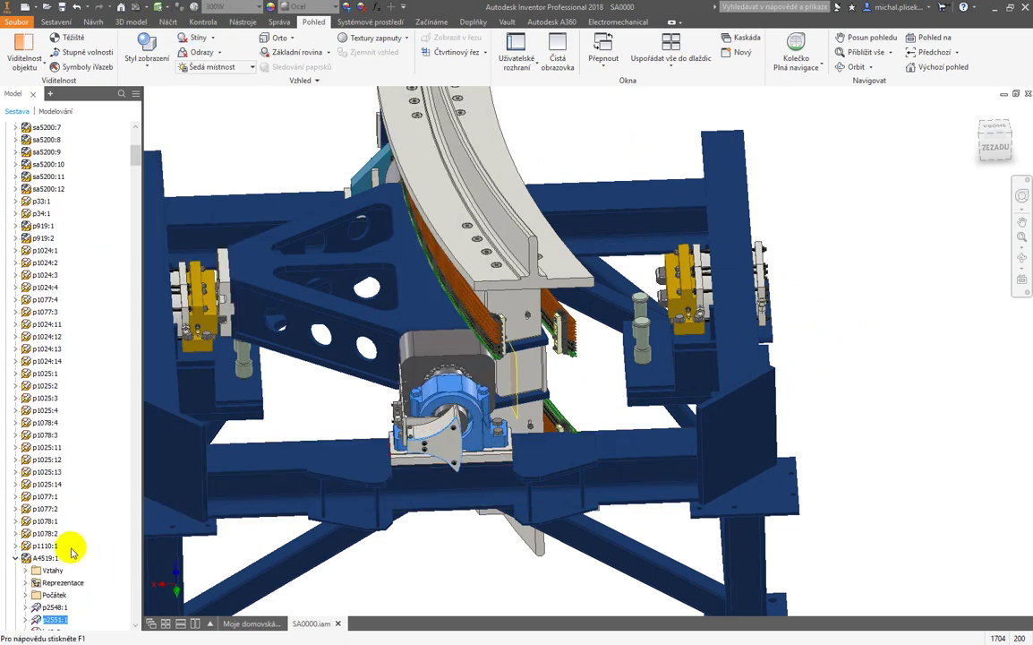
right_click(36, 558)
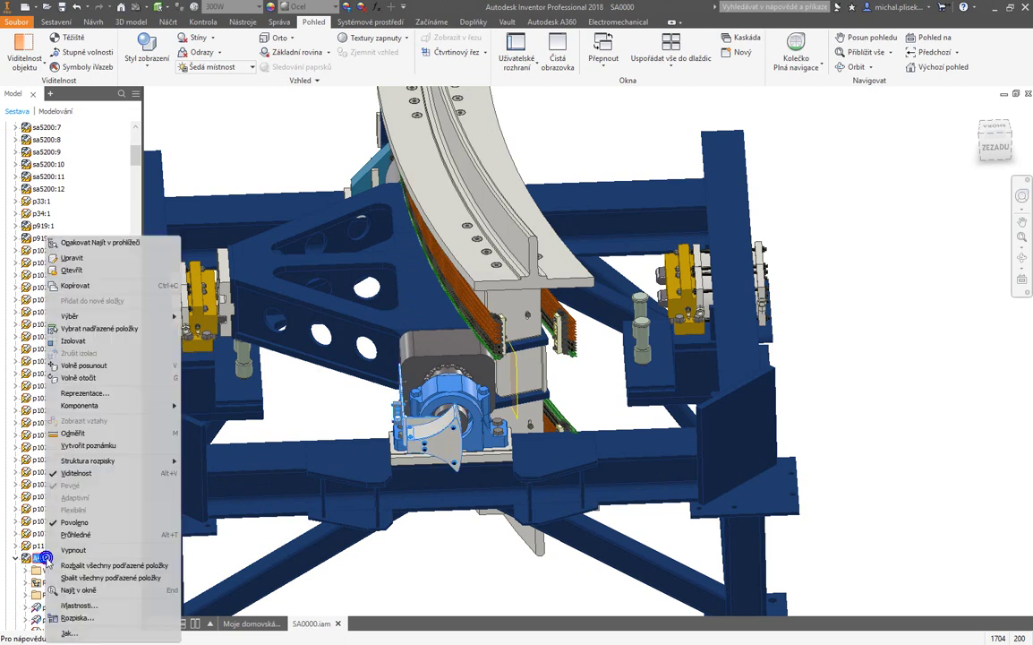
left_click(55, 269)
key("F6")
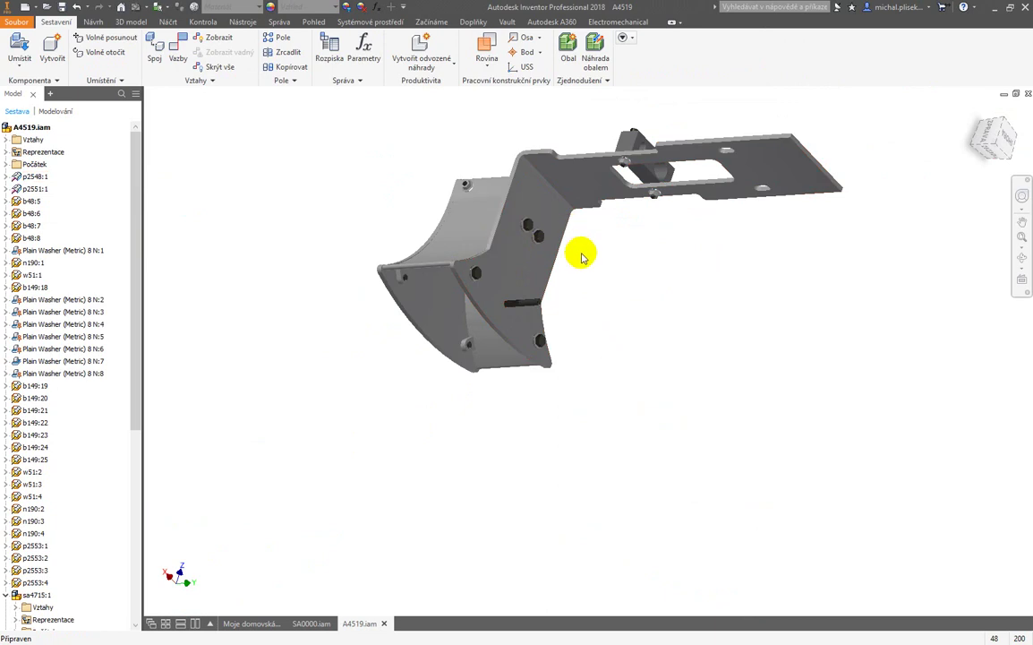
Step: Set the visual style to Stínovaný s hranami (shaded with edges)
left_click(312, 22)
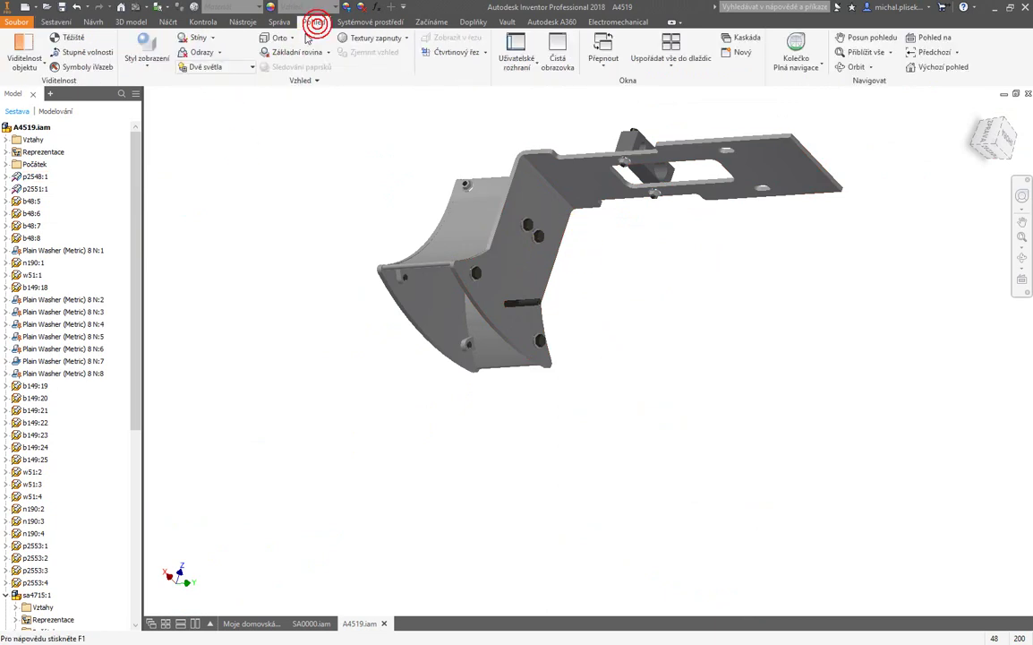
left_click(161, 59)
left_click(172, 140)
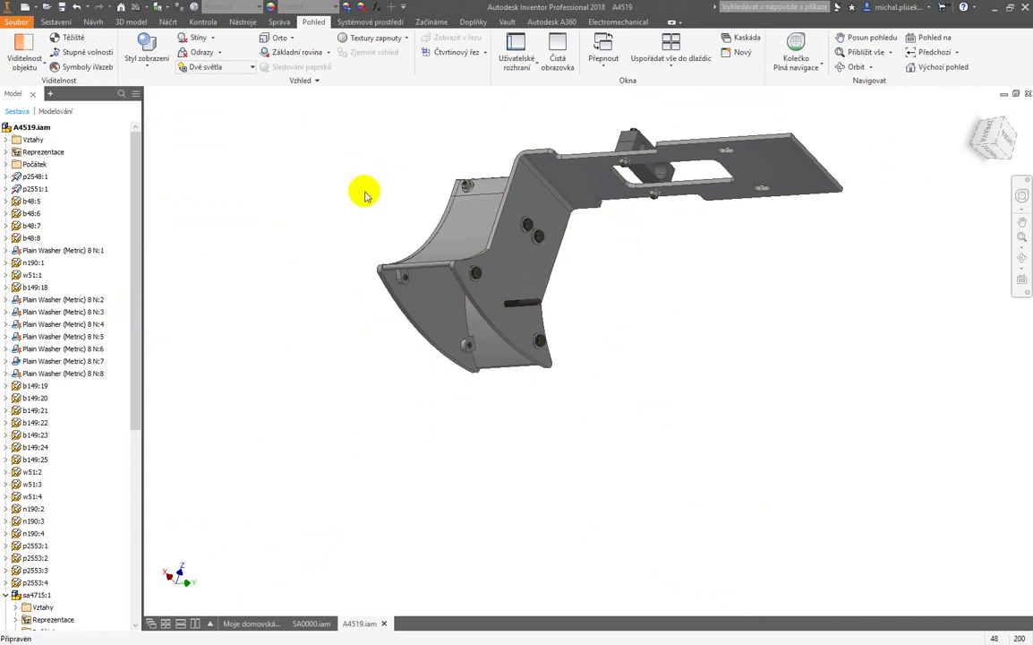
Step: Place the p2554A drawing from Data\DWG, with file type Všechny soubory, and confirm with Ano
right_click(662, 237)
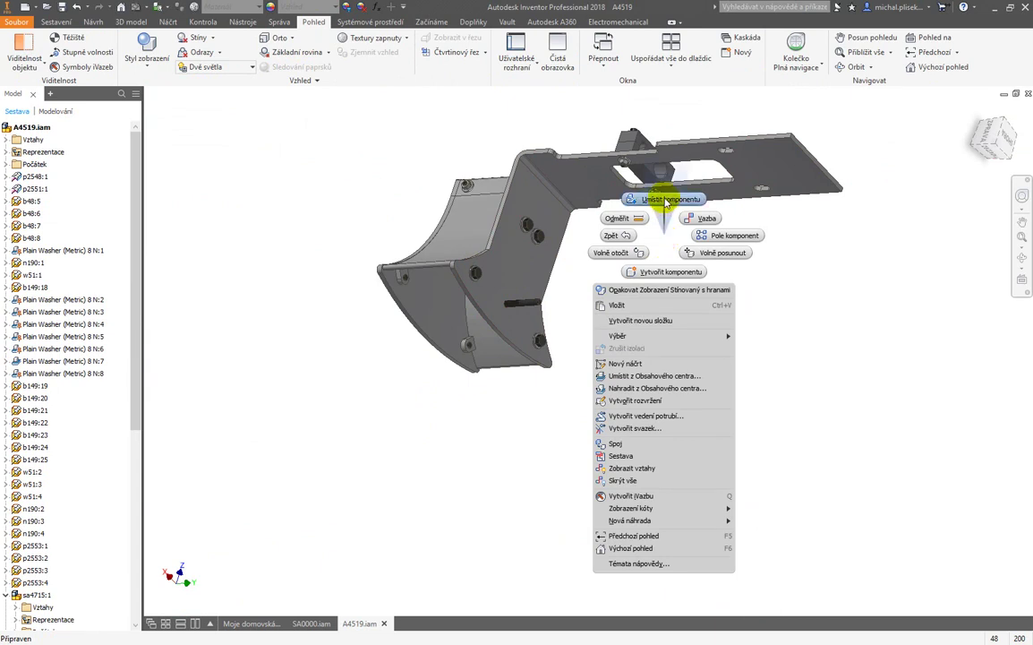
left_click(665, 199)
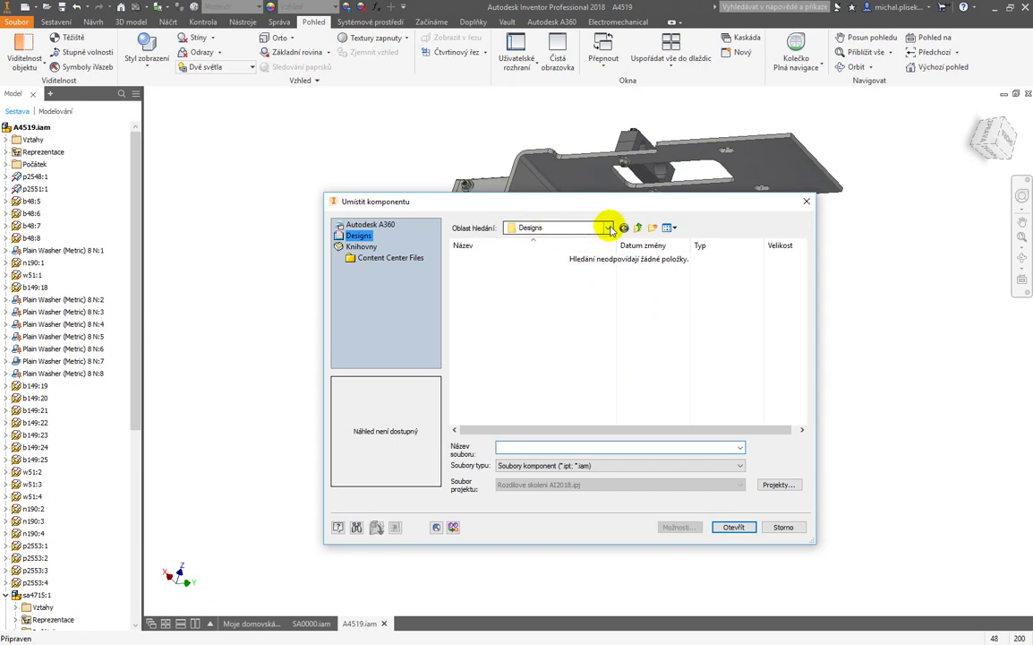
left_click(638, 227)
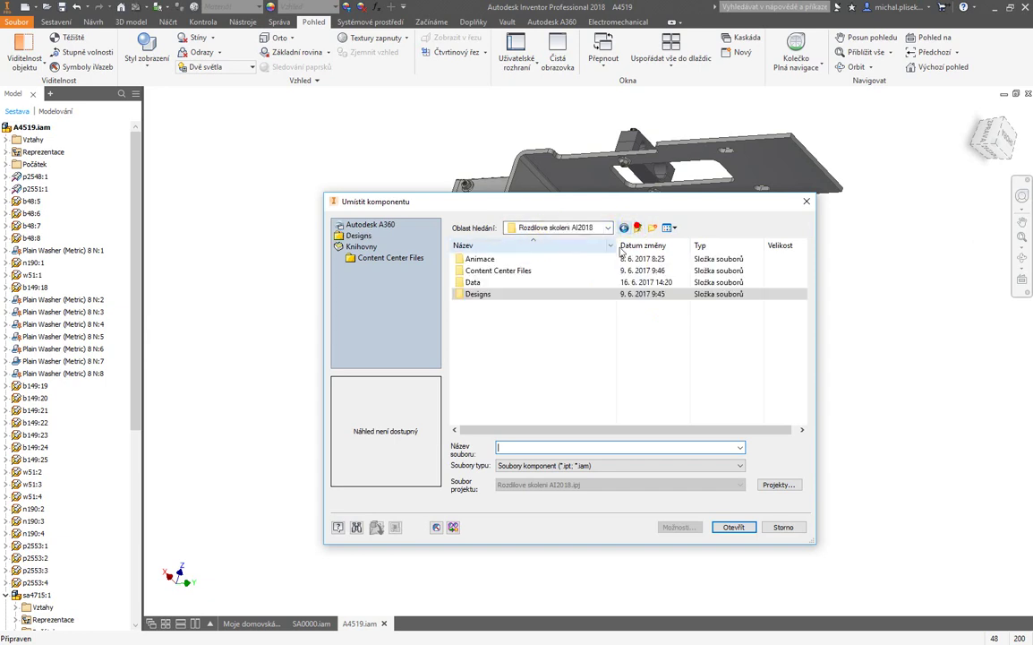
double_click(473, 282)
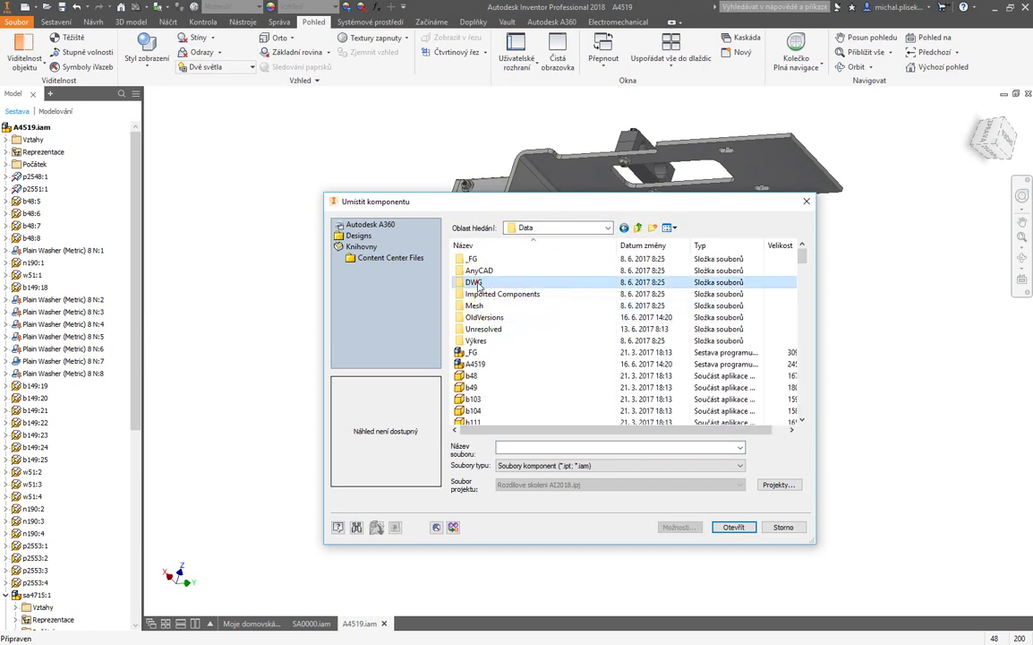
double_click(474, 282)
left_click(577, 465)
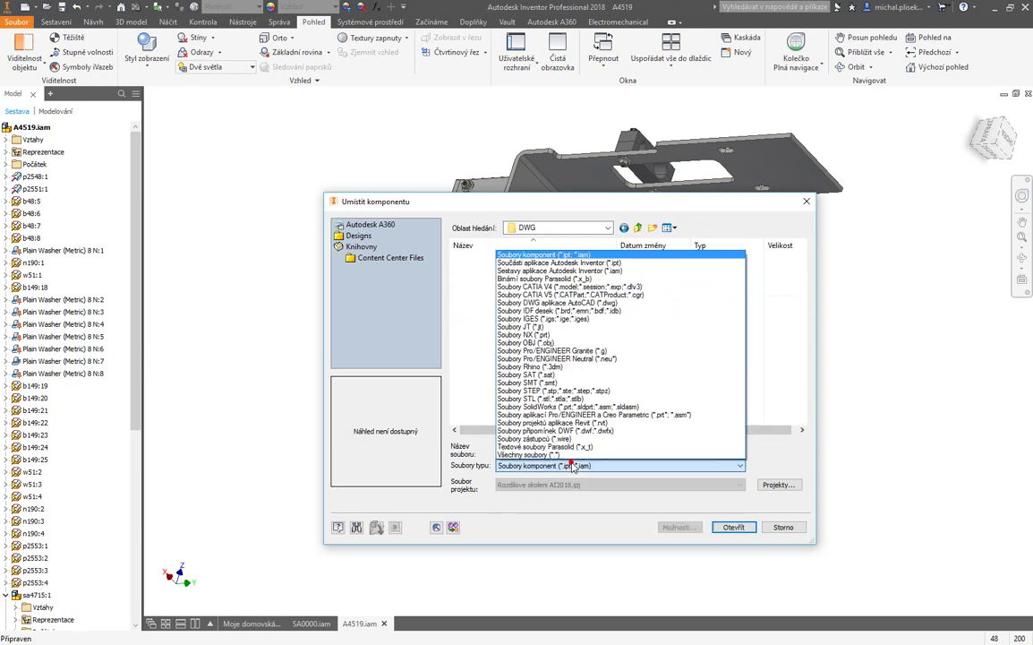
left_click(530, 454)
left_click(479, 271)
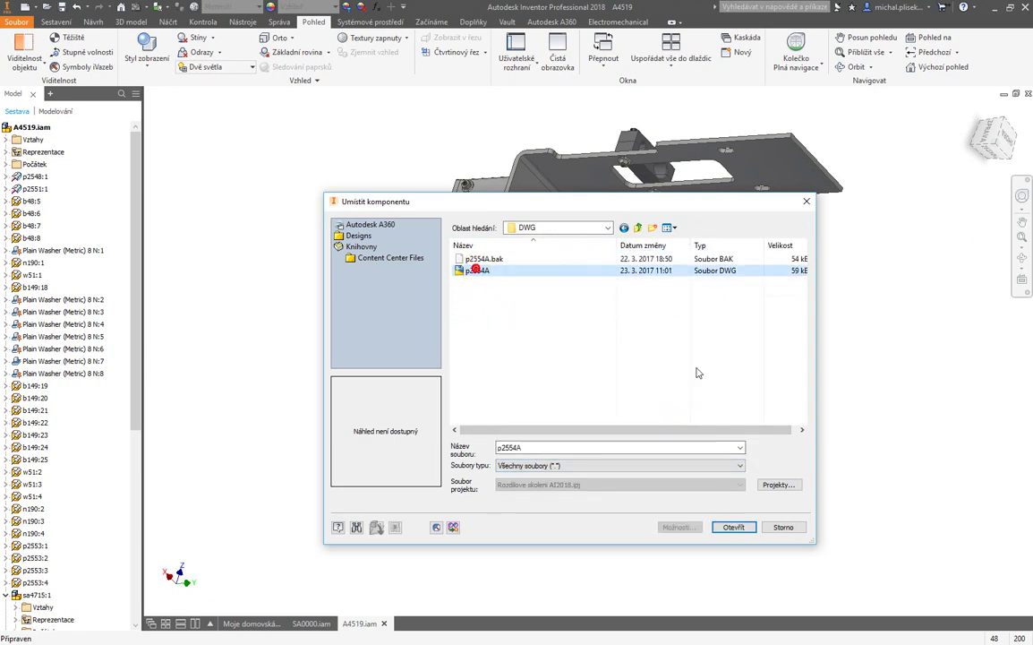
left_click(733, 526)
left_click(495, 413)
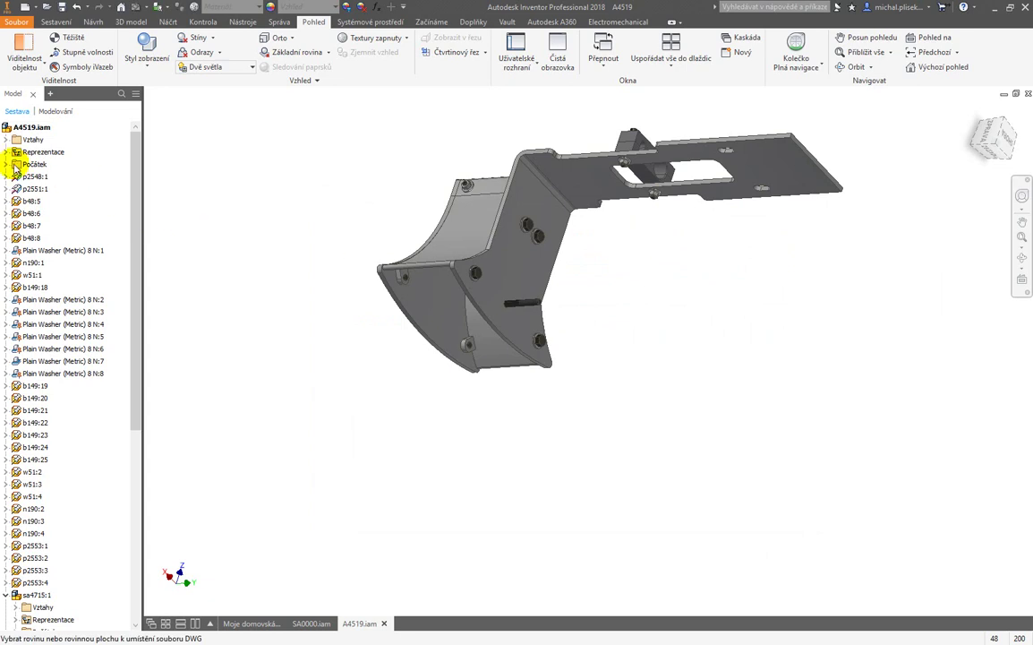
Step: Place the DWG on the XZ Plane, anchored at the assembly centre point
left_click(7, 164)
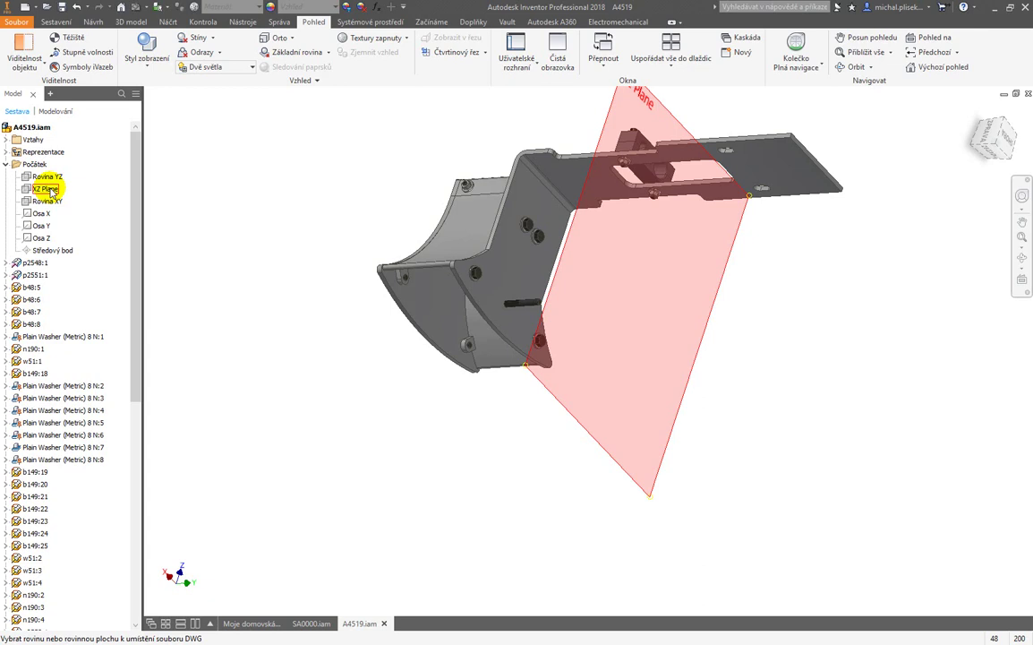
left_click(51, 190)
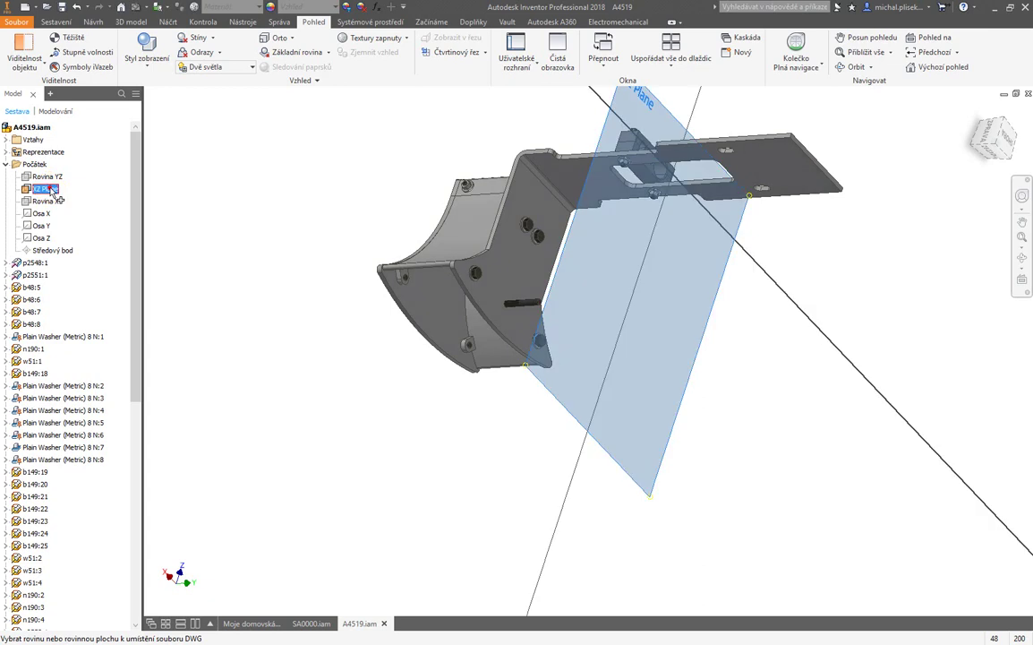
left_click(54, 251)
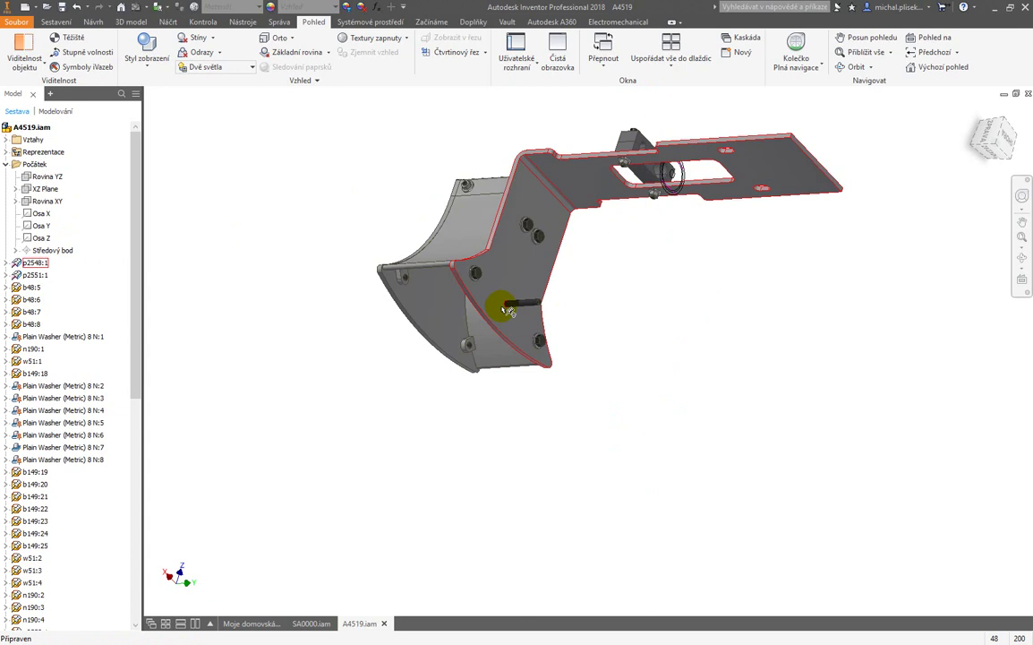
Step: Delete the Proti sobě:36 constraint under the centre point
left_click(15, 250)
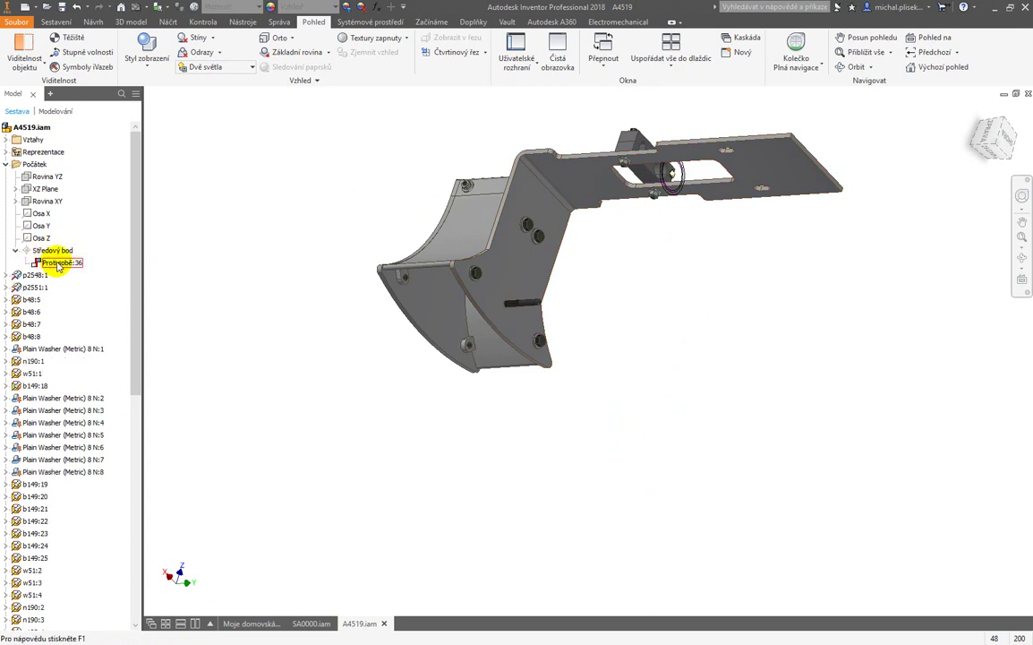
right_click(51, 265)
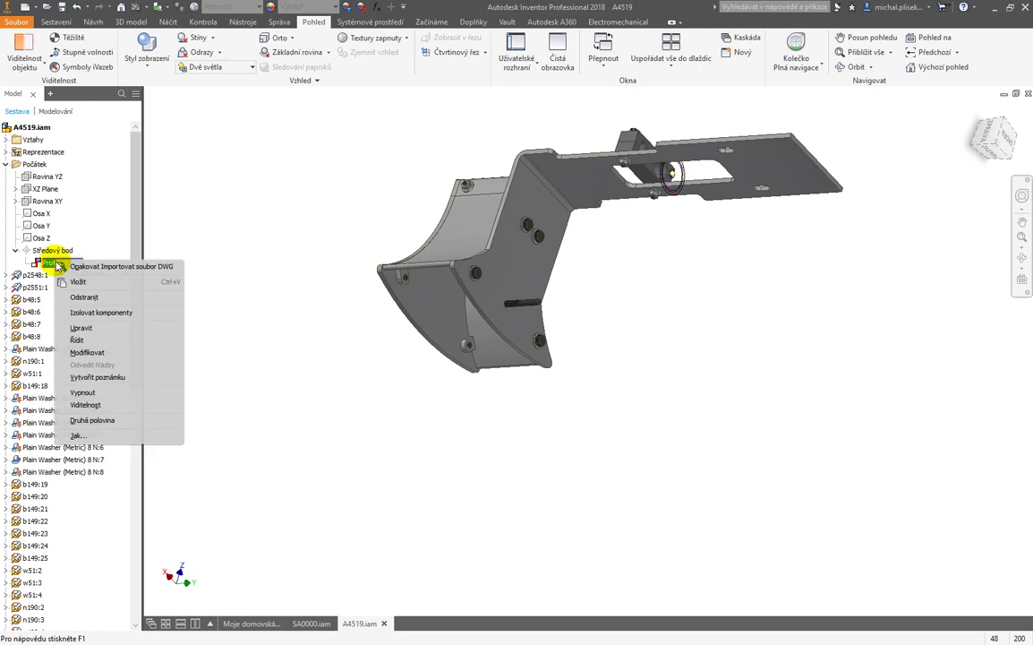
left_click(100, 296)
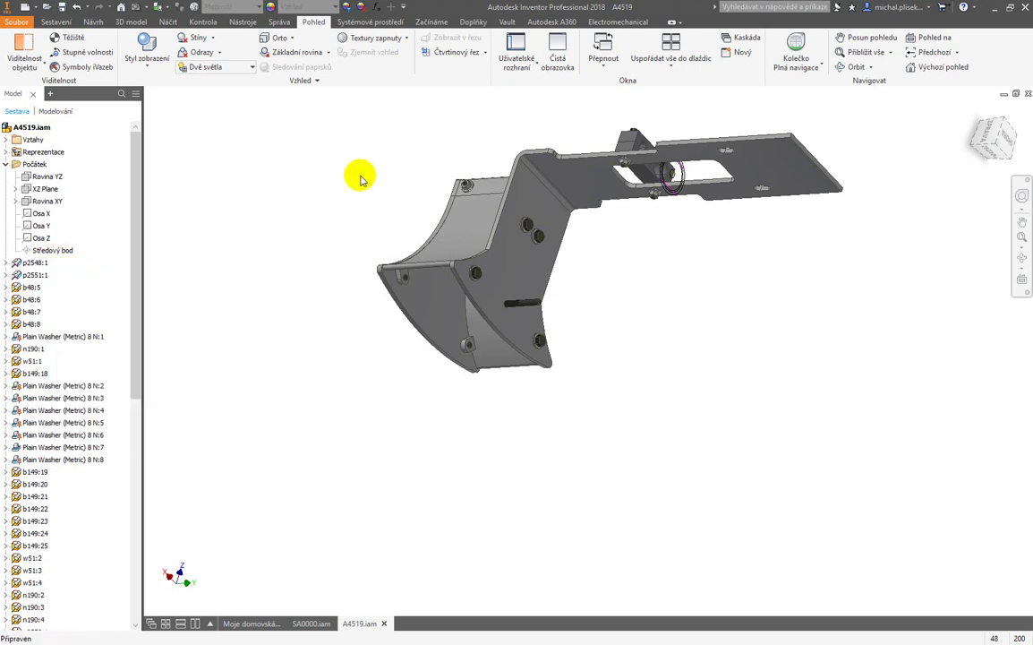
Step: Add a rotational joint from the p2554A DWG circle to the bolt end on the bracket plate
left_click(55, 23)
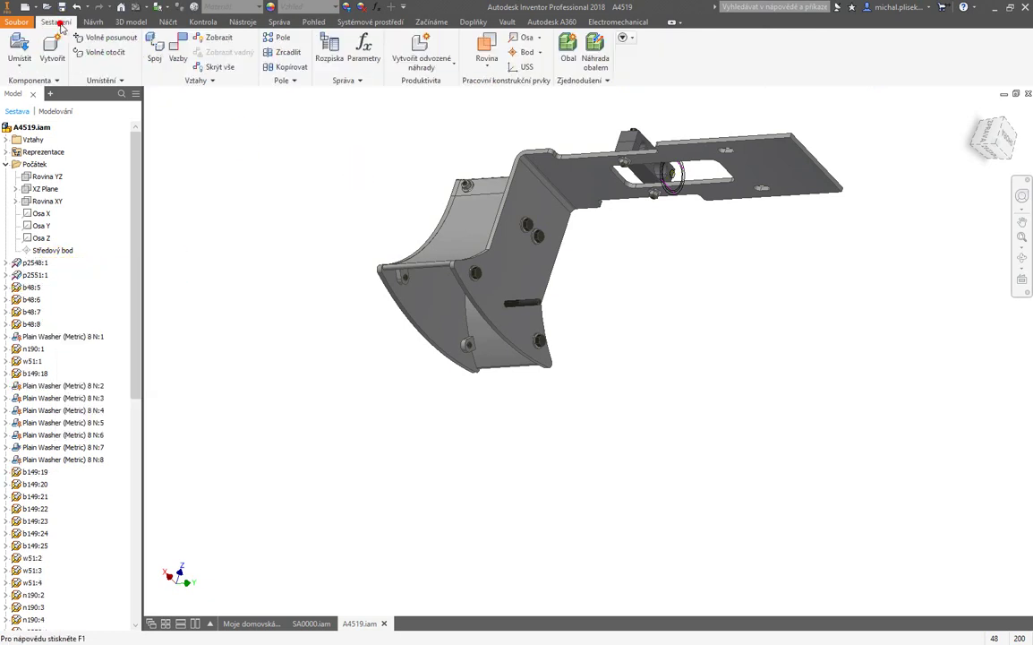
left_click(154, 49)
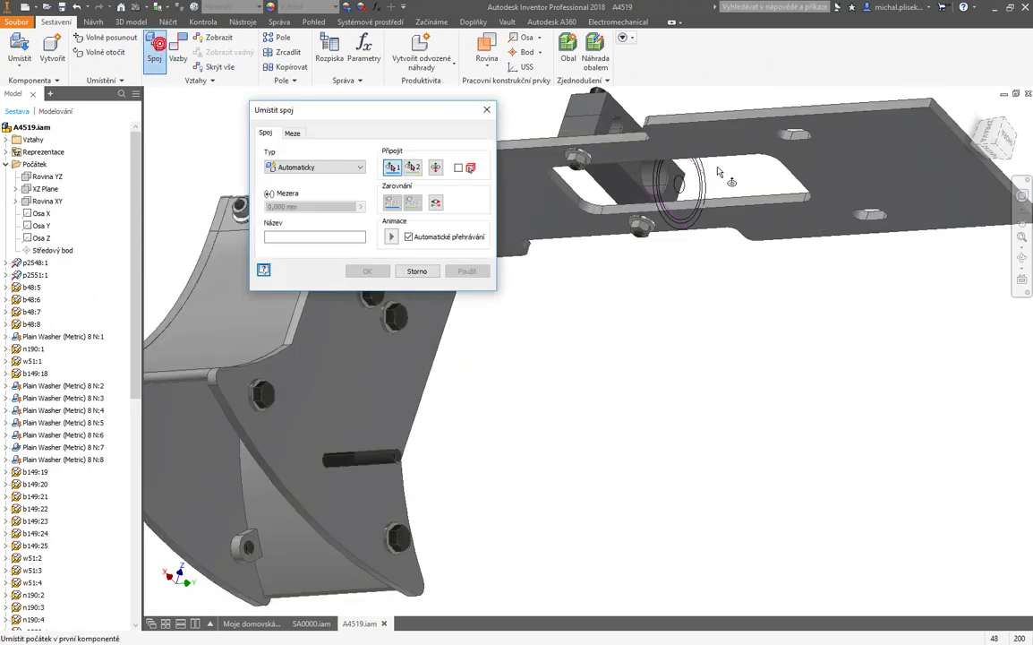
left_click(681, 184)
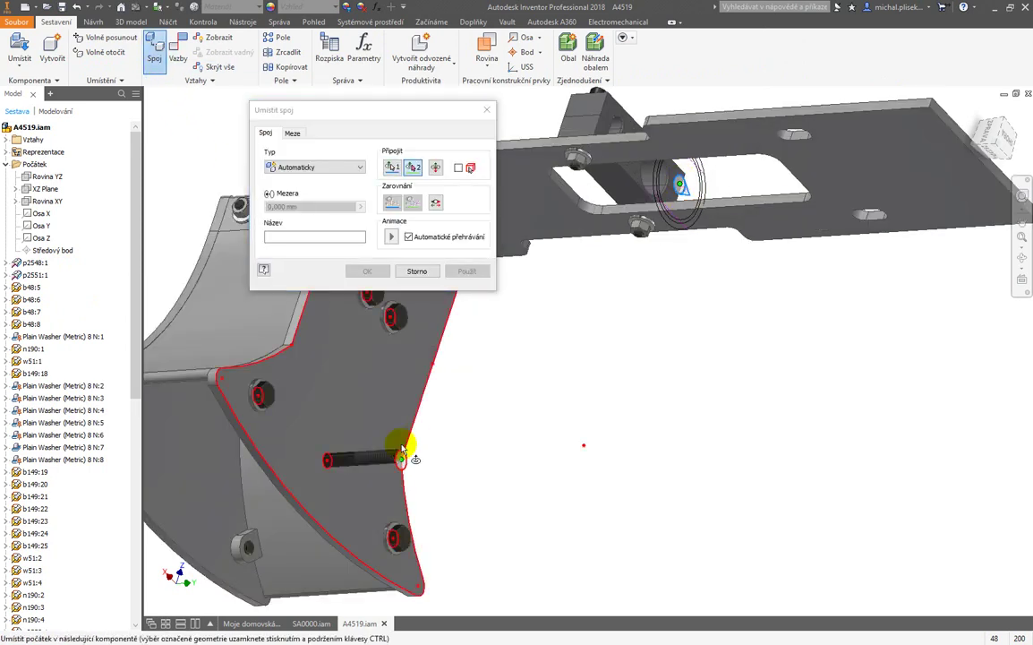
left_click(326, 461)
left_click(327, 461)
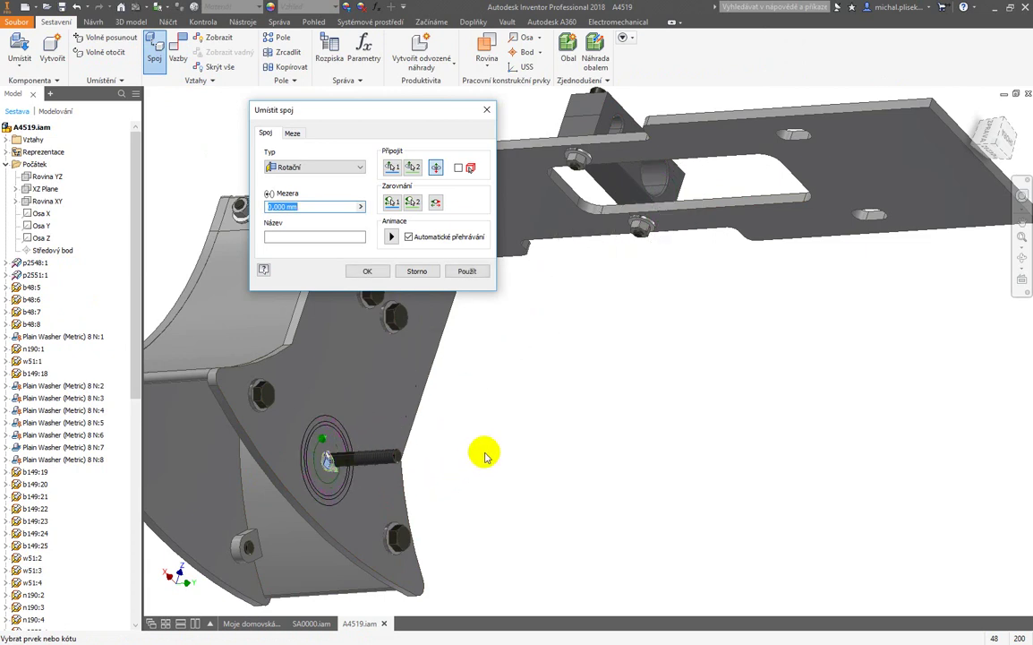
left_click(466, 270)
left_click(419, 271)
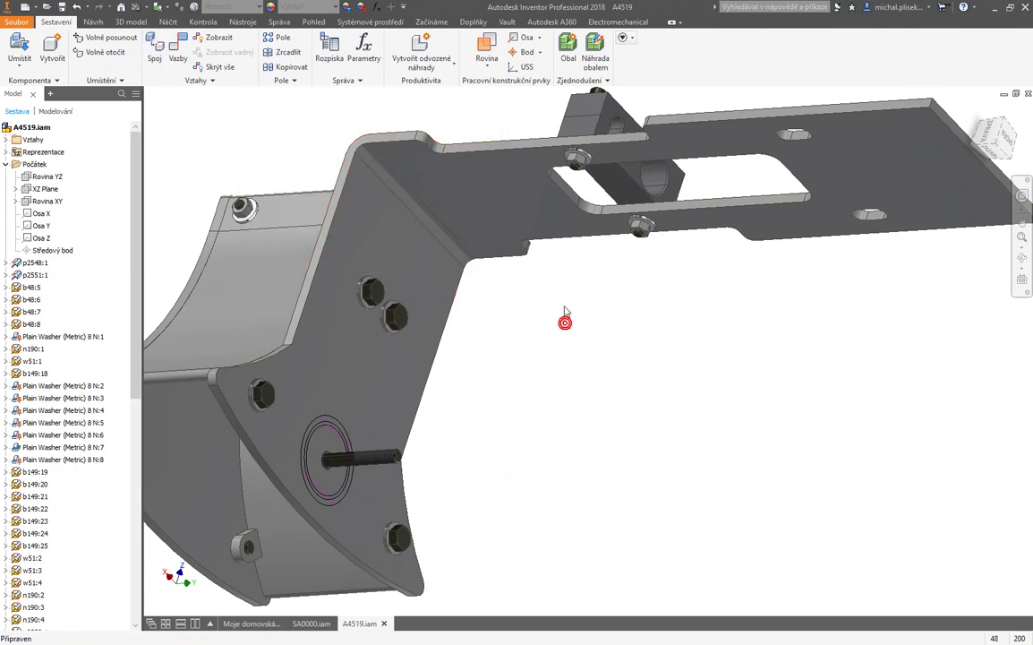
Step: Start a new 2D sketch and edit part p2554:1 in place from the model browser
scroll(565, 304, "down", 5)
scroll(517, 361, "up", 3)
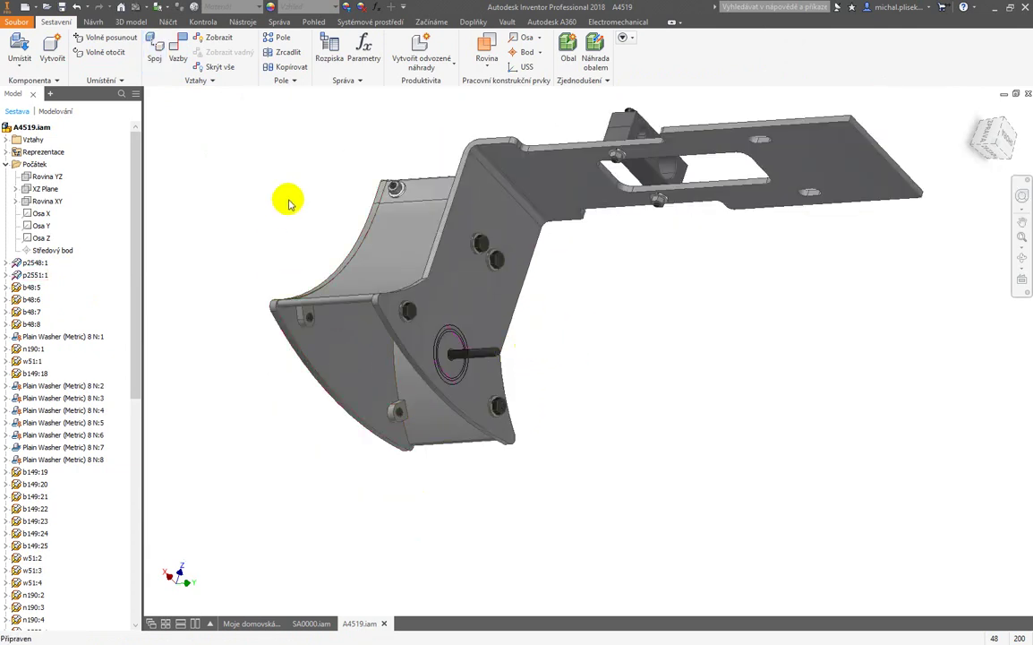
left_click(169, 21)
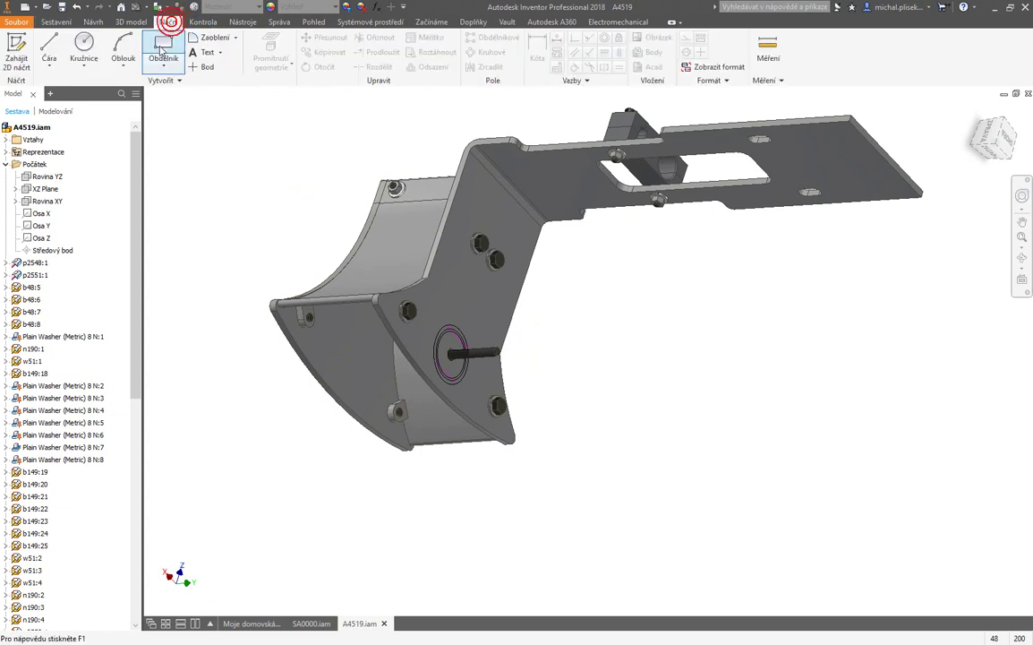
left_click(16, 49)
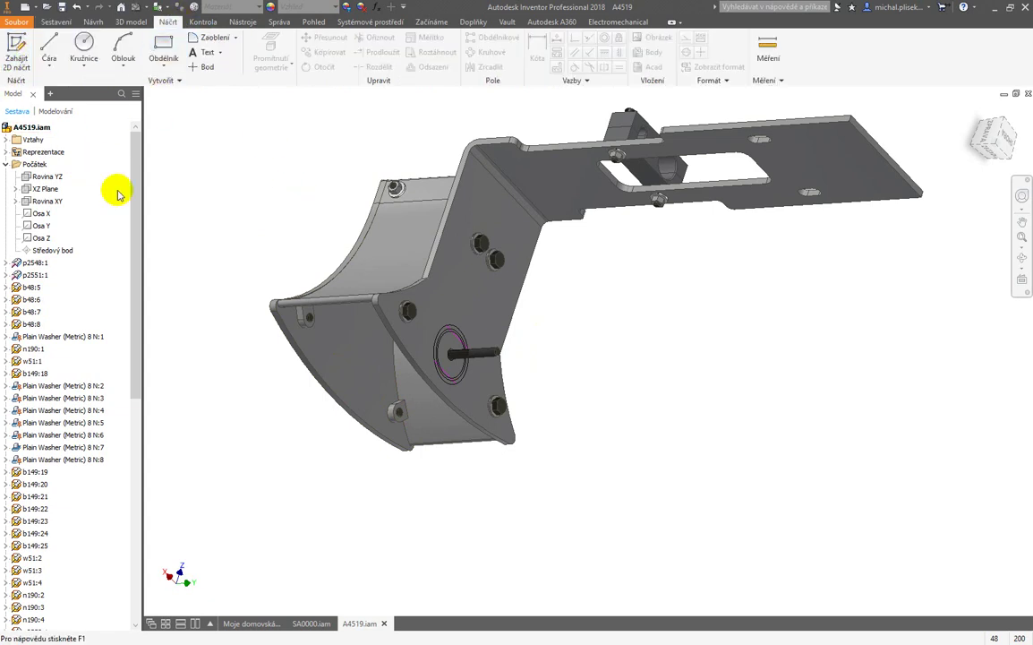
left_click_drag(135, 226, 135, 447)
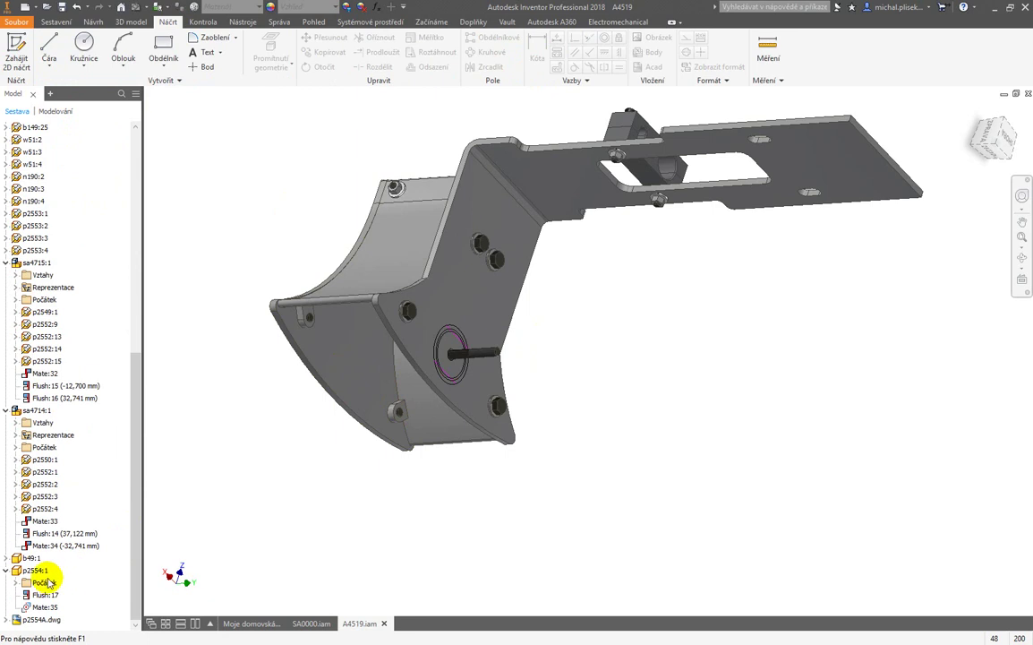
double_click(36, 570)
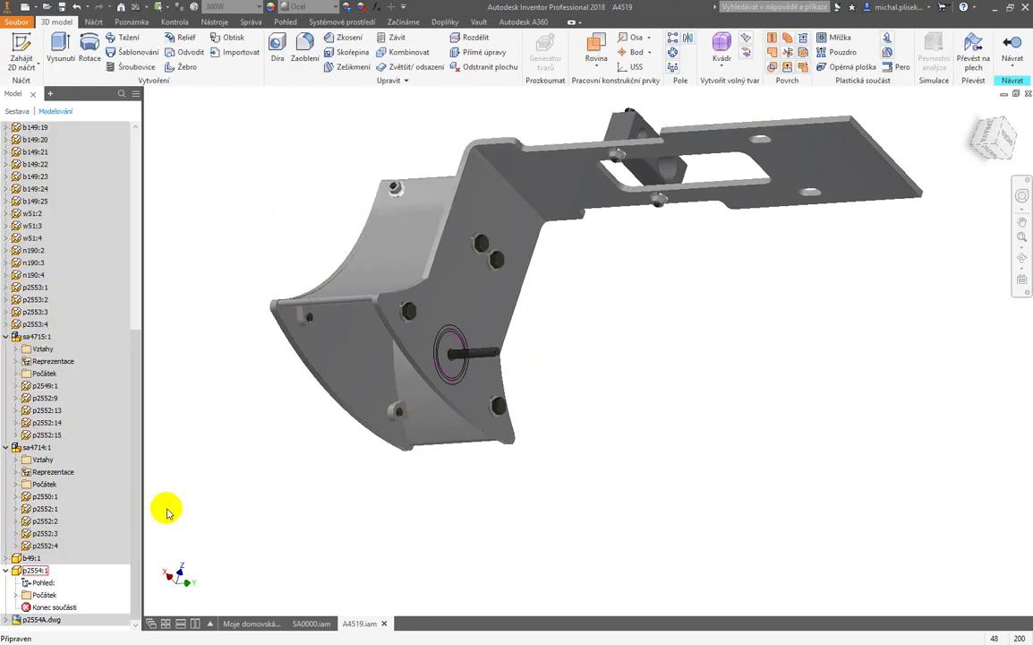
Step: Start a new 2D sketch on the XZ plane of part p2554:1
left_click(21, 41)
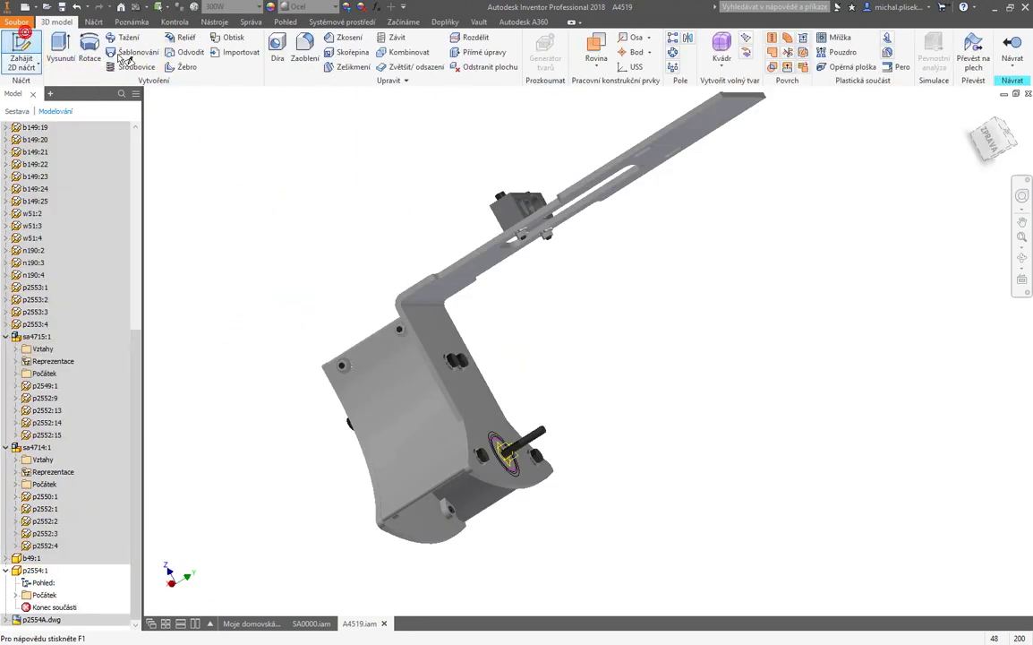
scroll(645, 422, "up", 3)
scroll(681, 422, "up", 3)
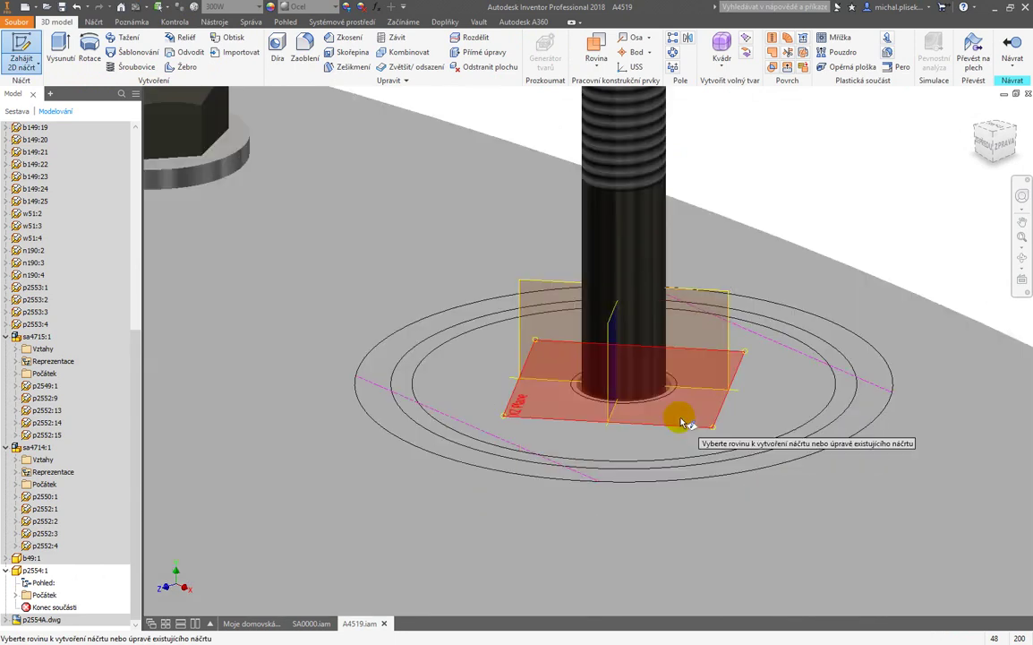
left_click(677, 419)
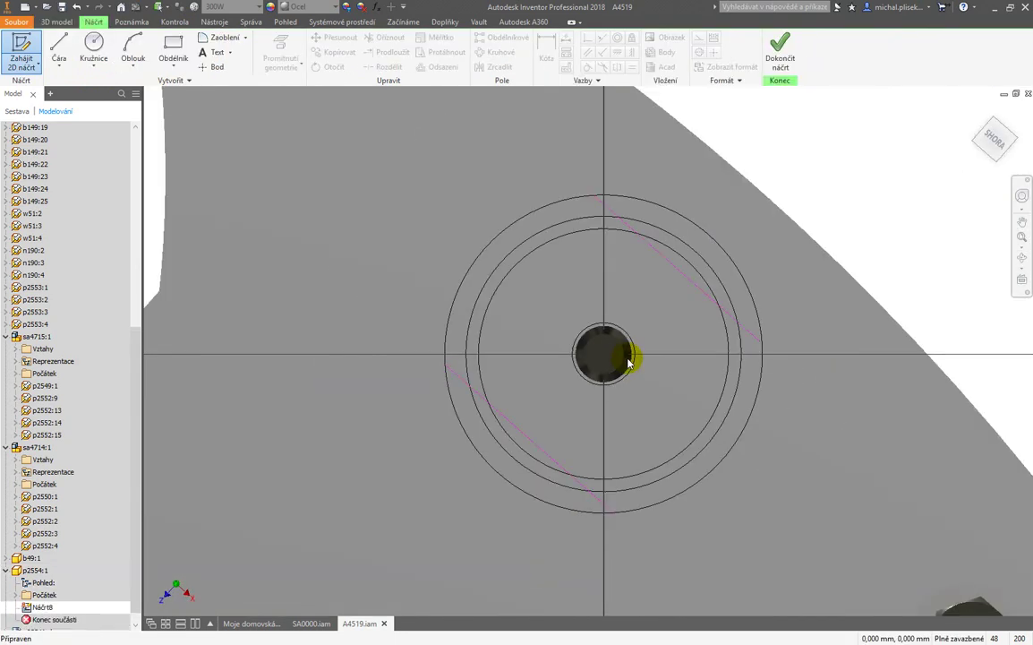
Step: Project the p2554A DWG ring circles into sketch Náčrt8 with a window, then finish the sketch
left_click(277, 64)
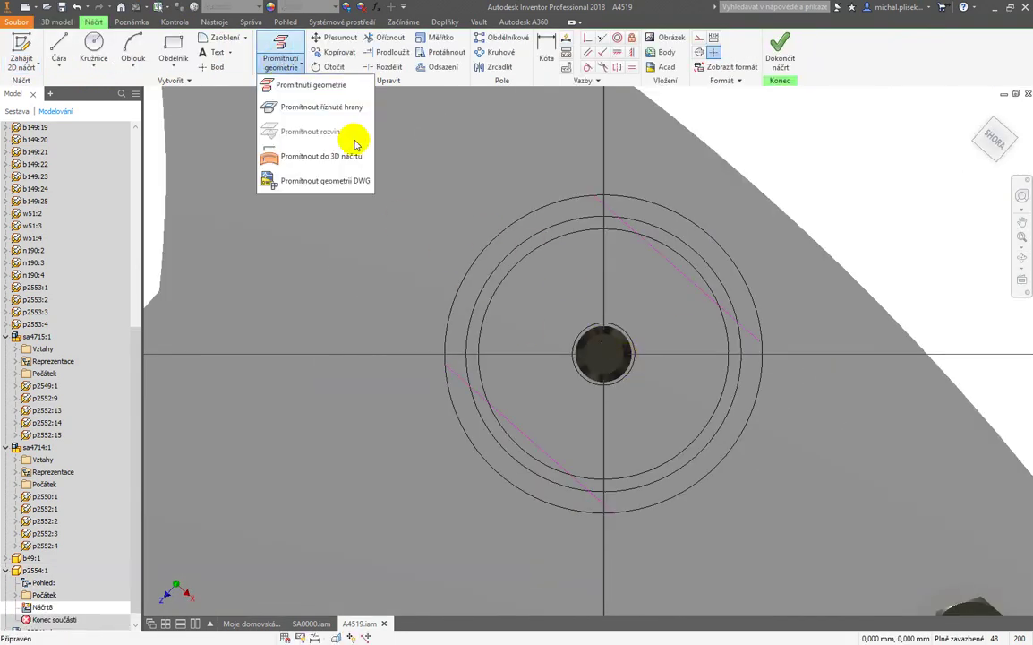
left_click(309, 181)
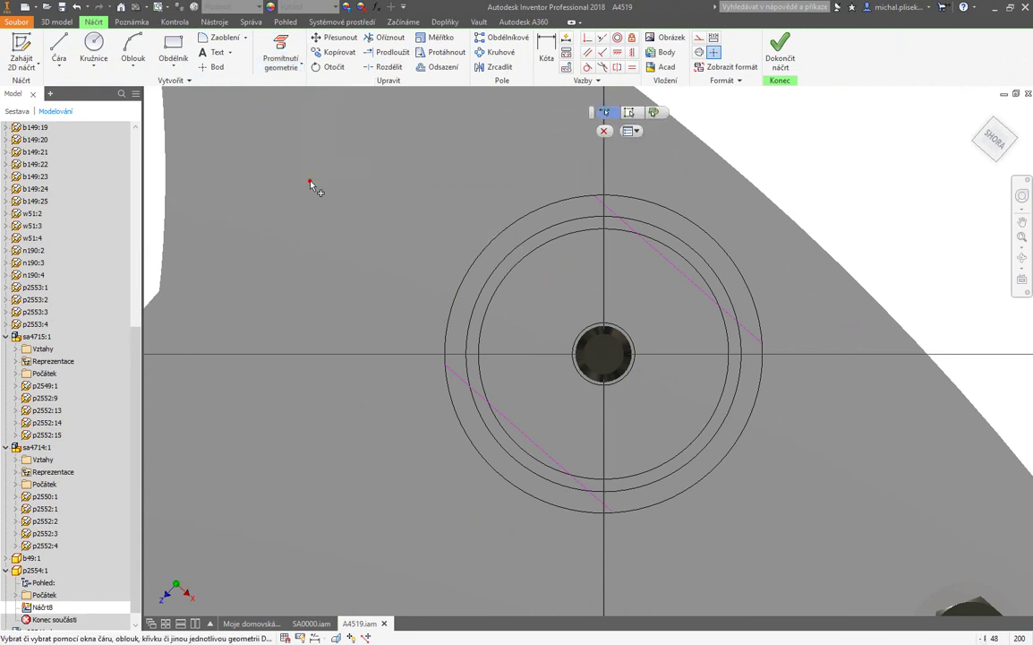
left_click_drag(419, 139, 793, 530)
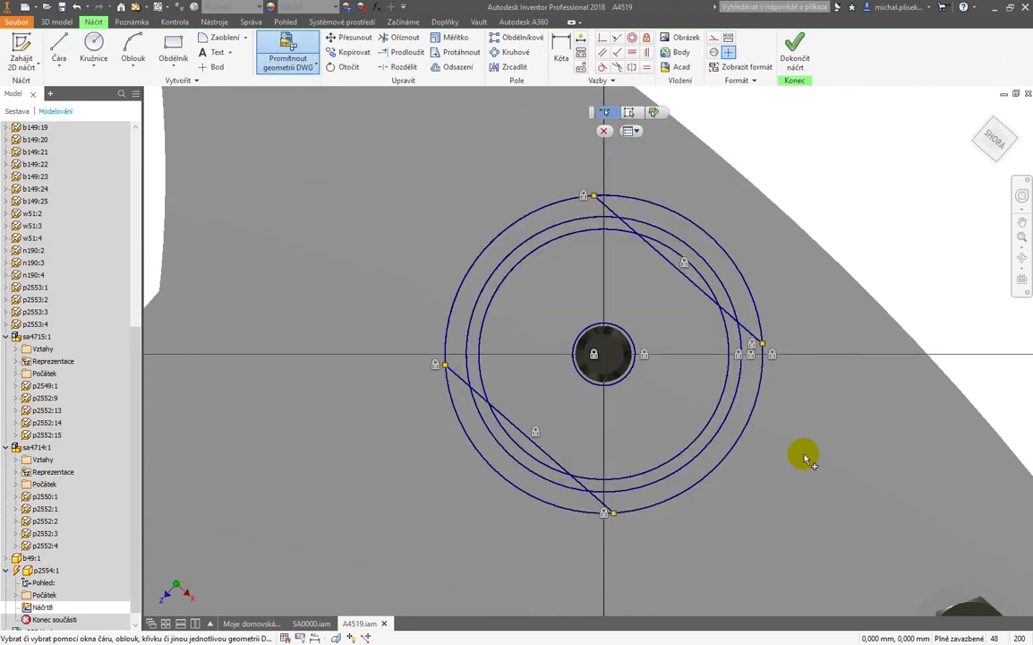
left_click(604, 131)
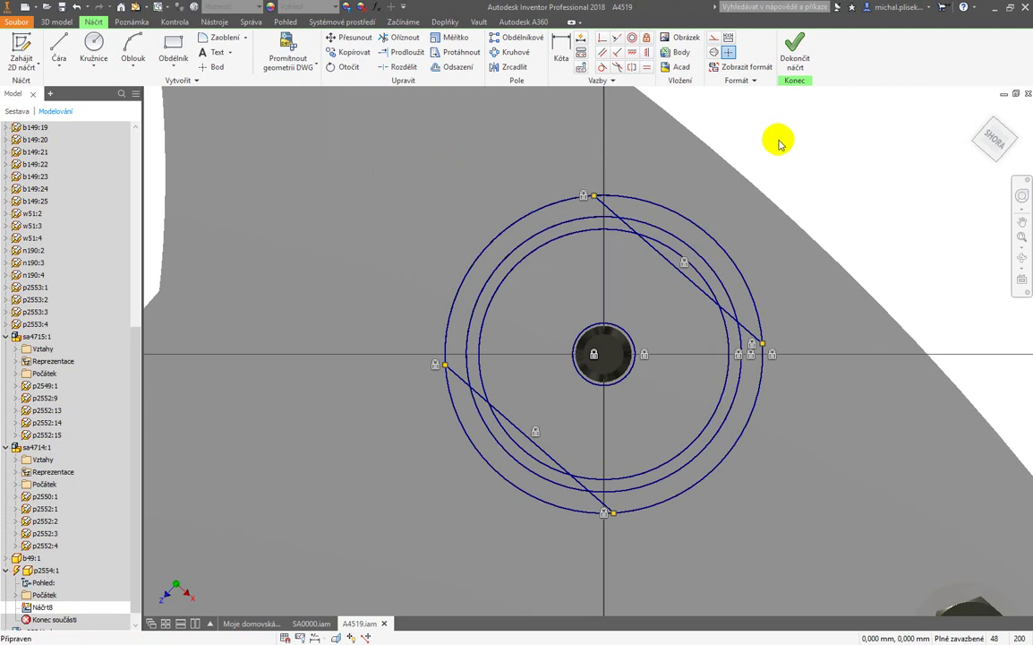
left_click(792, 61)
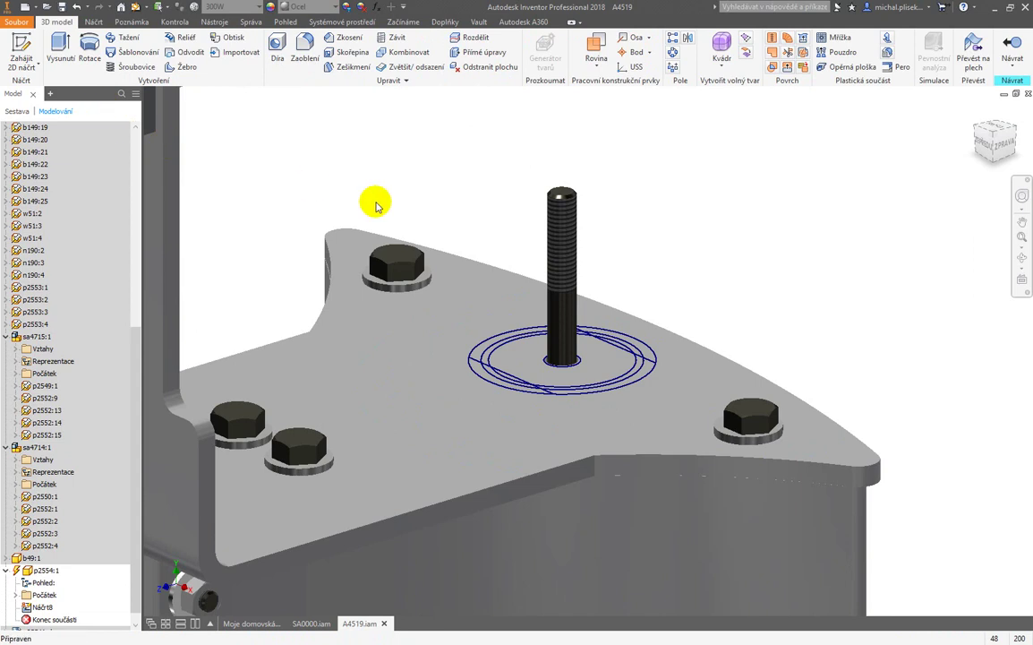
Step: Extrude both ring regions of Náčrt8 around the stud to a 50 mm distance
left_click(60, 41)
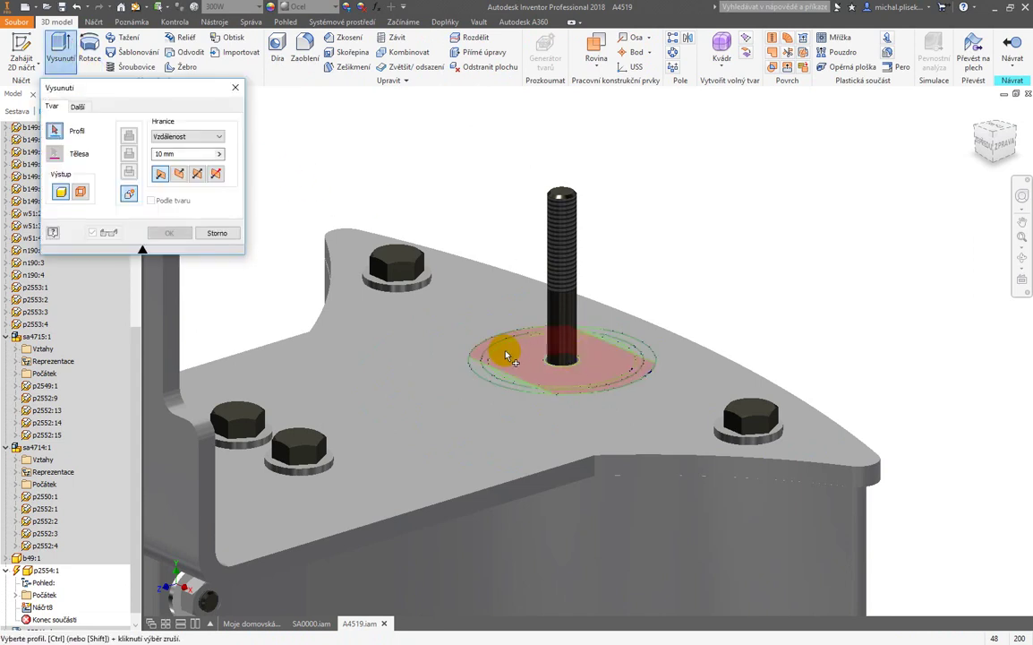
left_click(508, 356)
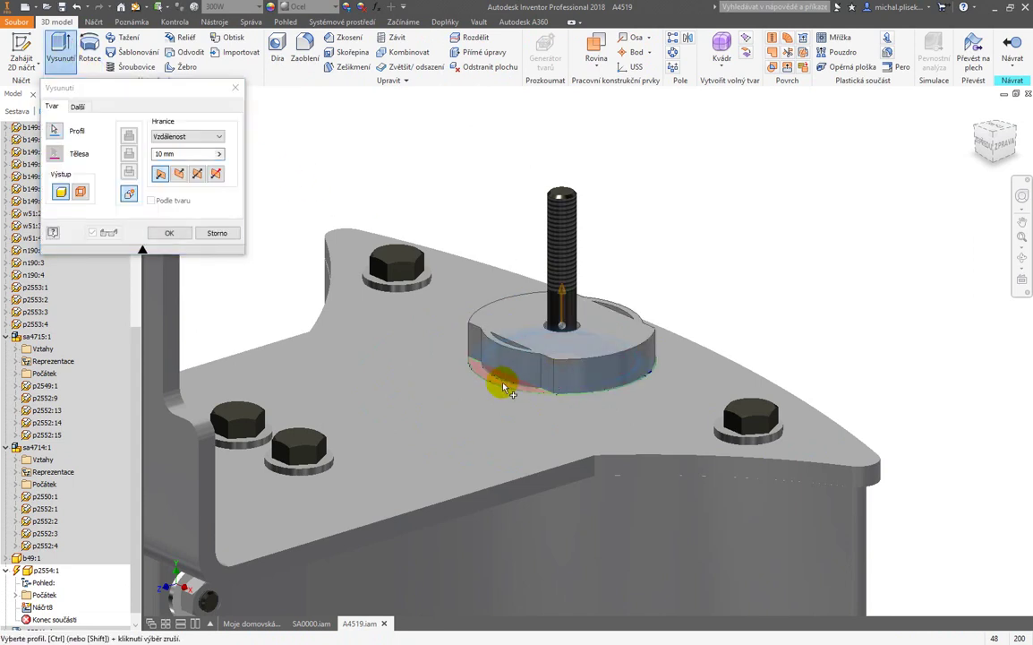
left_click(619, 338)
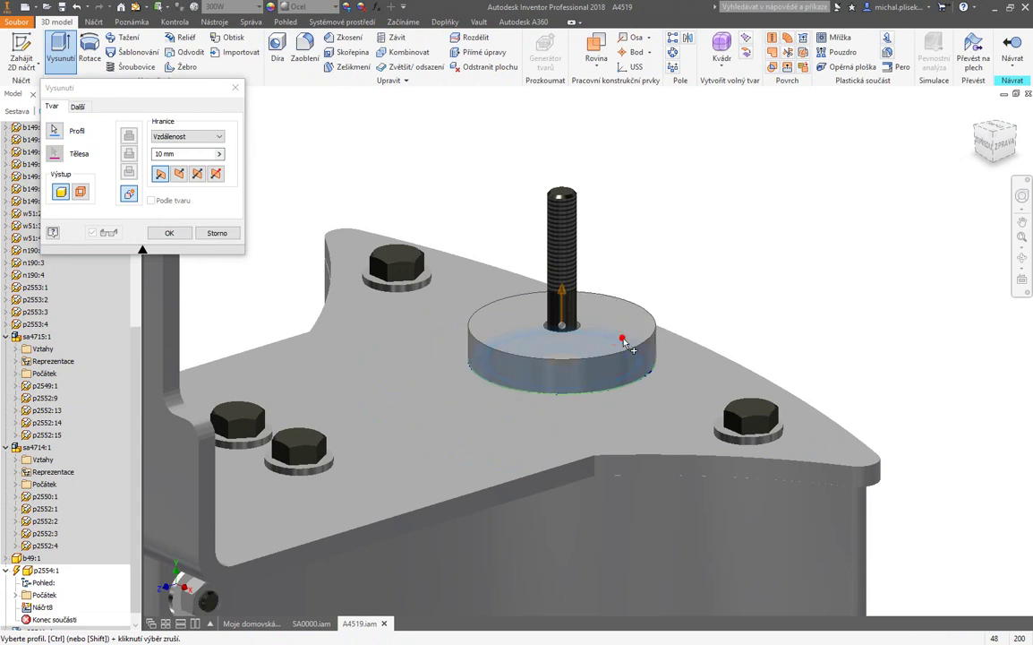
left_click_drag(153, 153, 202, 152)
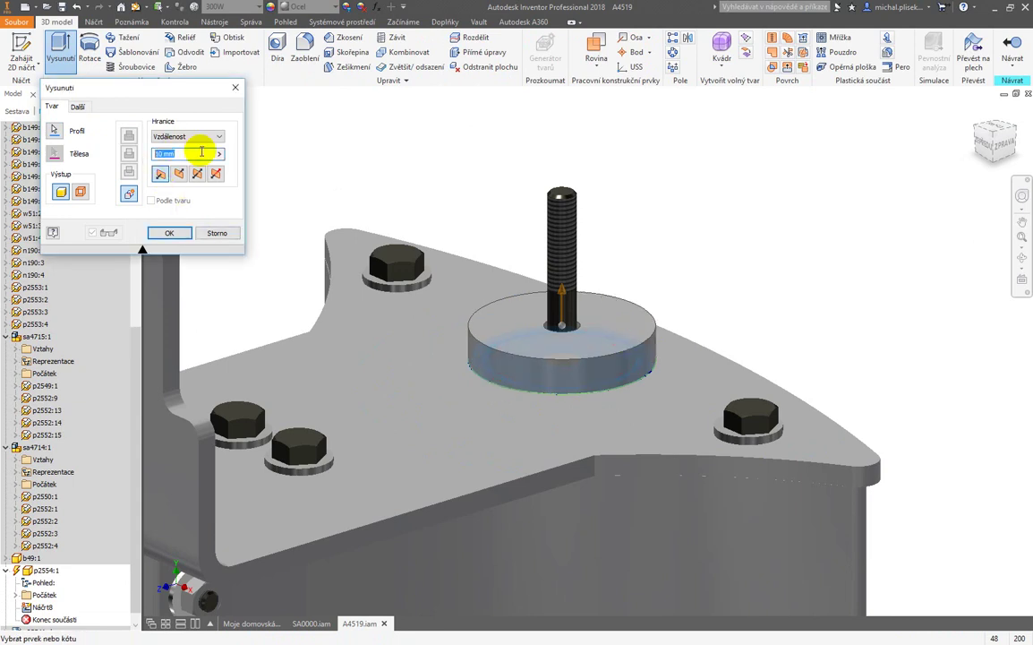
type("50")
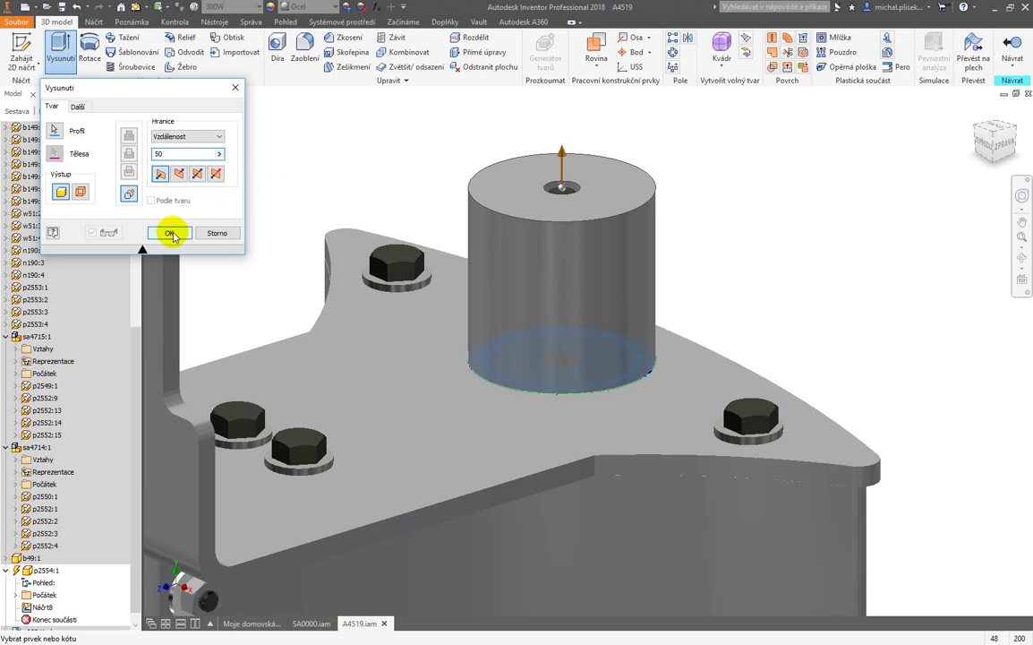
left_click(168, 232)
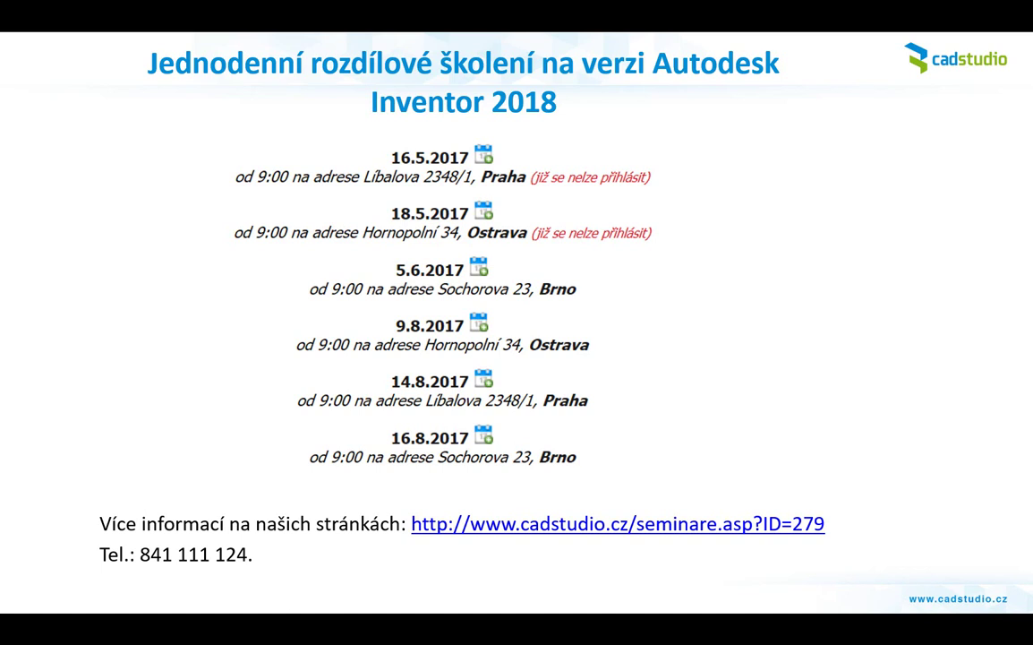
Step: Advance the slideshow to the closing 'Čas na Vaše dotazy' slide
key("Right")
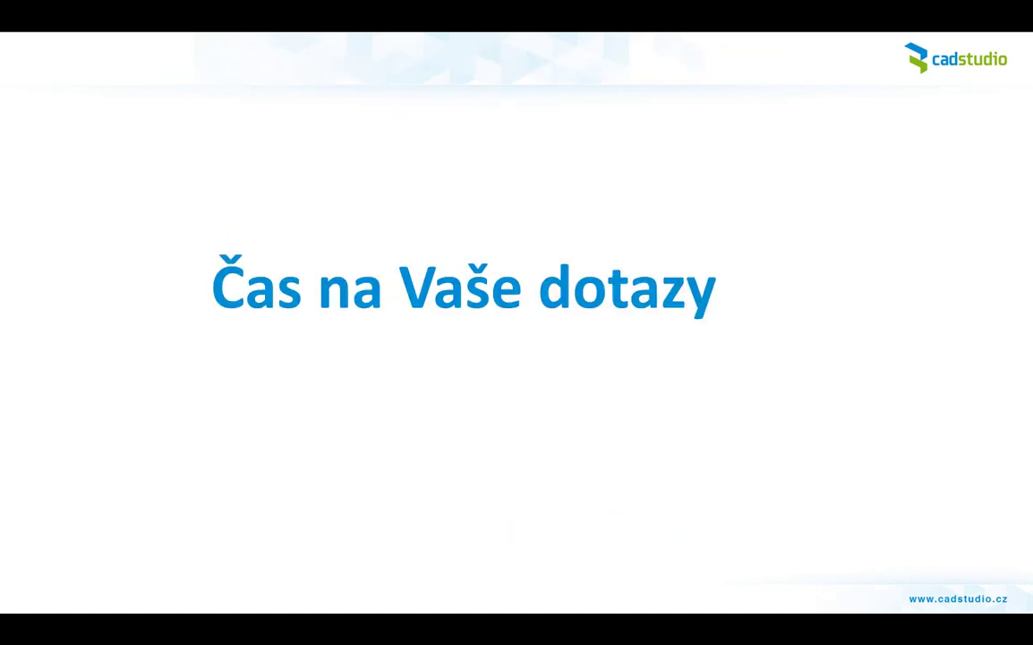